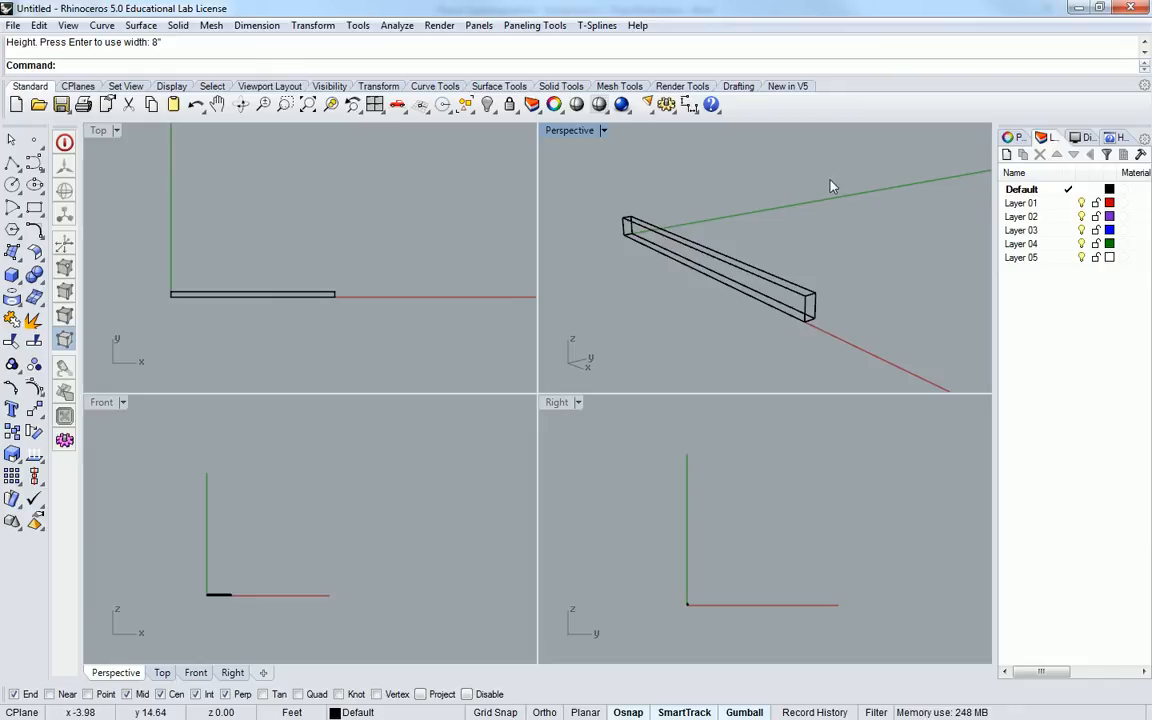
# - Maximize the Perspective viewport so the box fills more of the modelling area
pyautogui.scroll(-4, 830, 183)
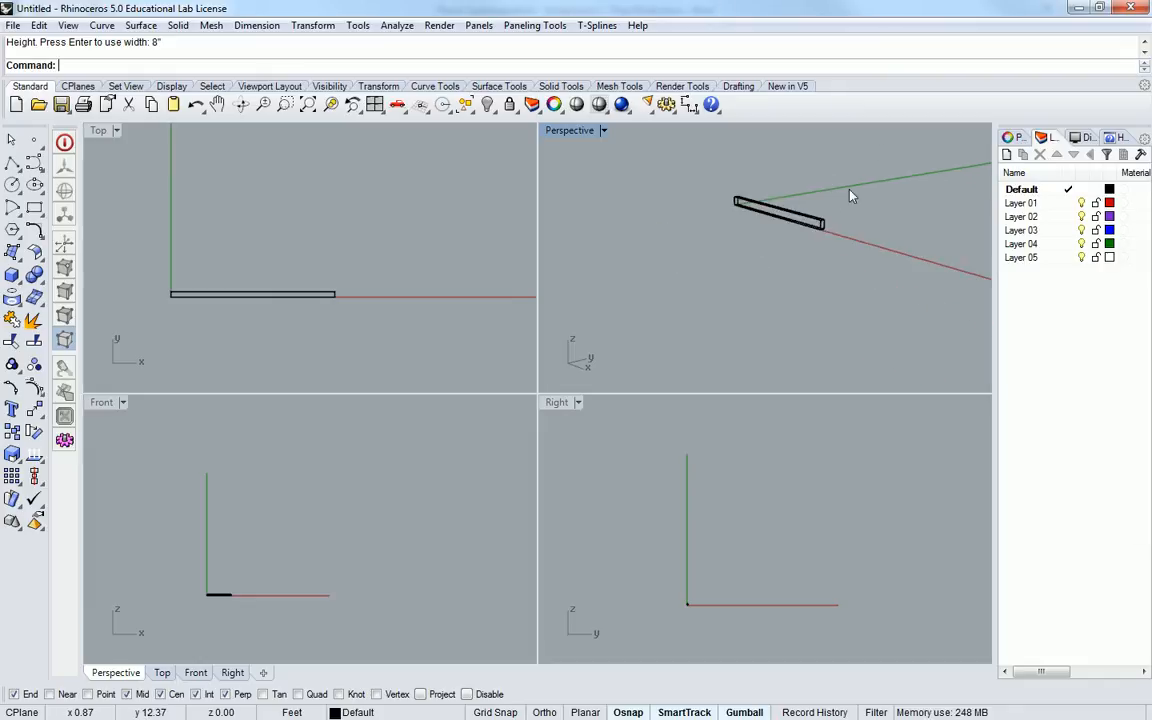
pyautogui.doubleClick(572, 130)
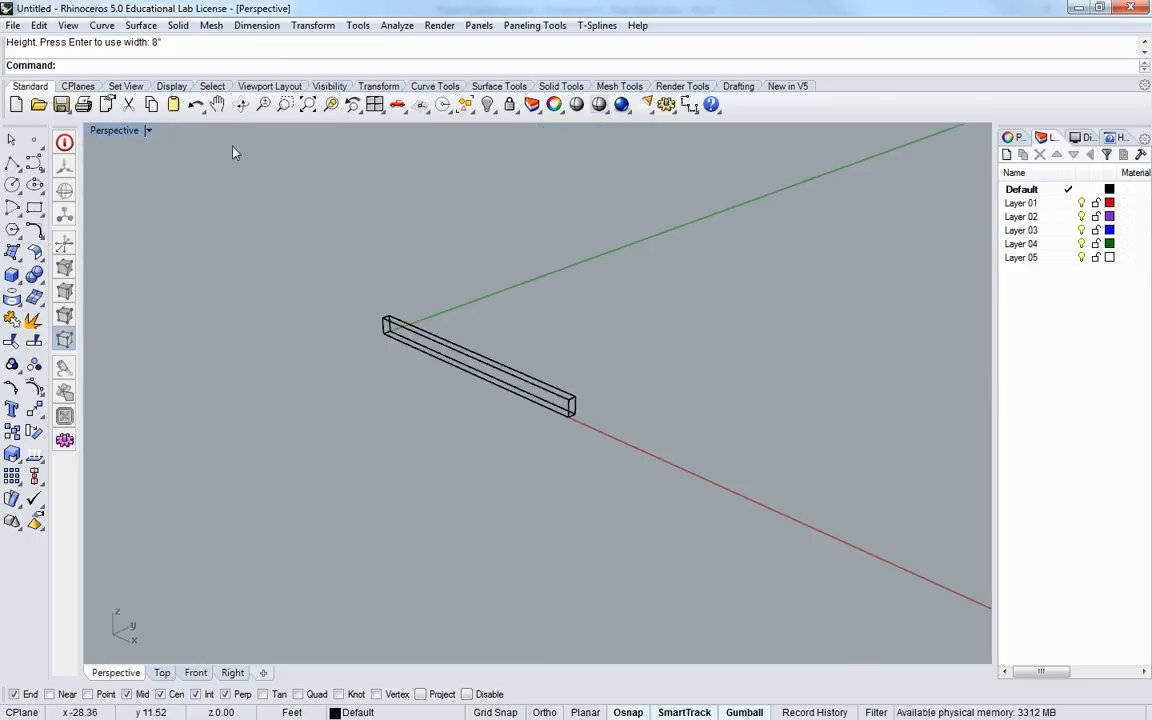
pyautogui.doubleClick(137, 131)
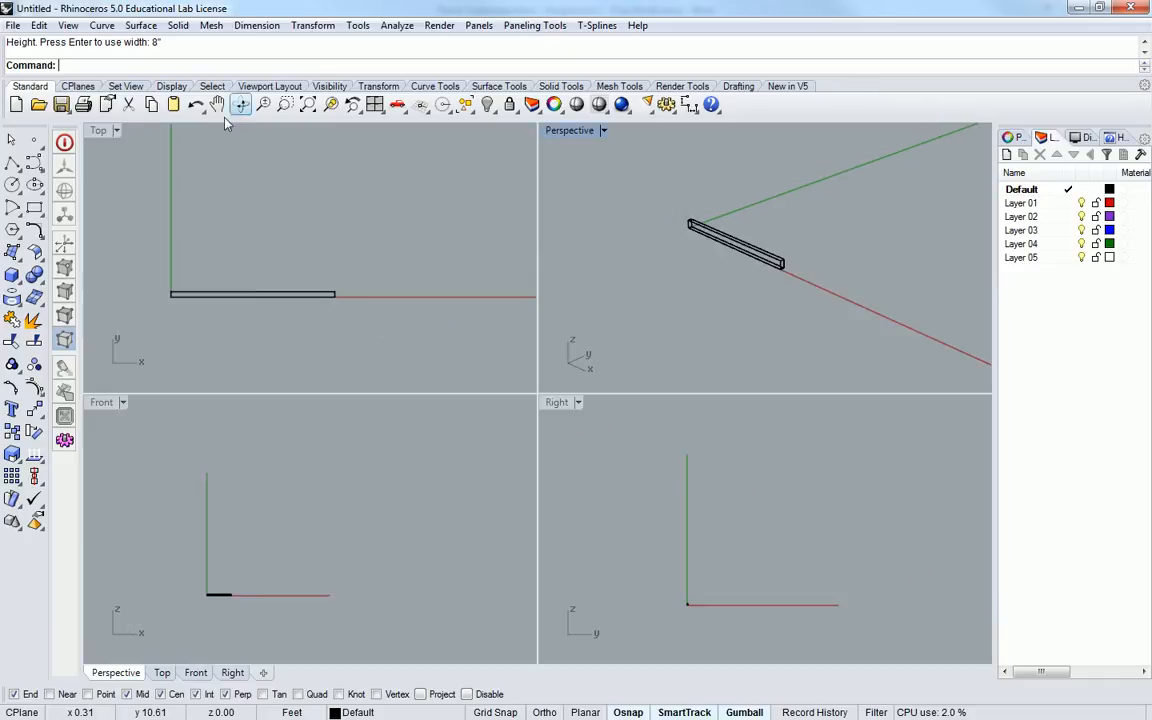
pyautogui.doubleClick(572, 131)
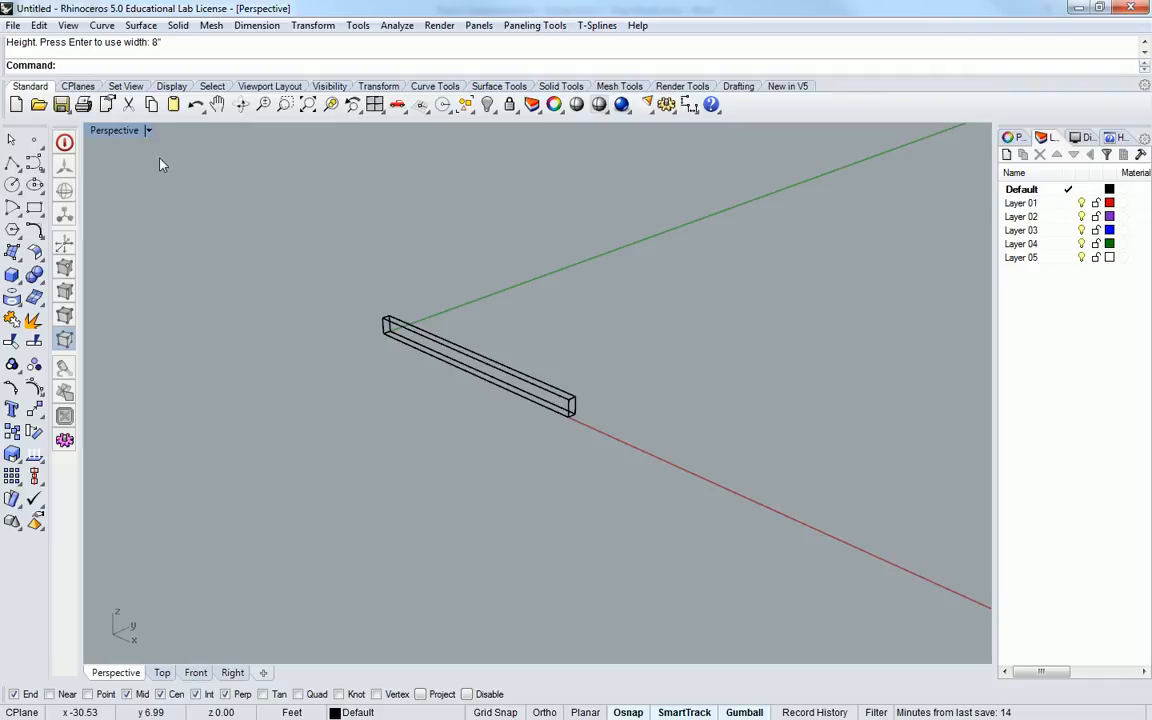
pyautogui.doubleClick(107, 132)
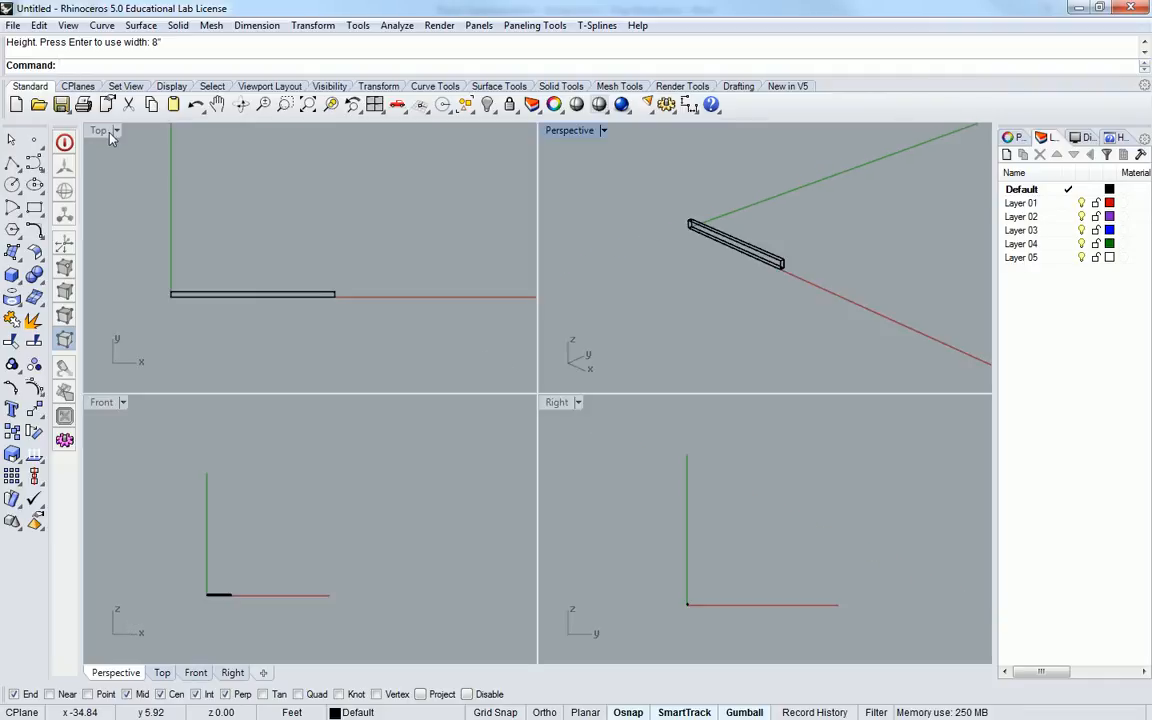
pyautogui.doubleClick(568, 131)
pyautogui.scroll(5, 571, 278)
pyautogui.moveTo(603, 344)
pyautogui.mouseDown(button='right')
pyautogui.moveTo(532, 352)
pyautogui.moveTo(405, 398)
pyautogui.moveTo(620, 354)
pyautogui.mouseUp(button='right')
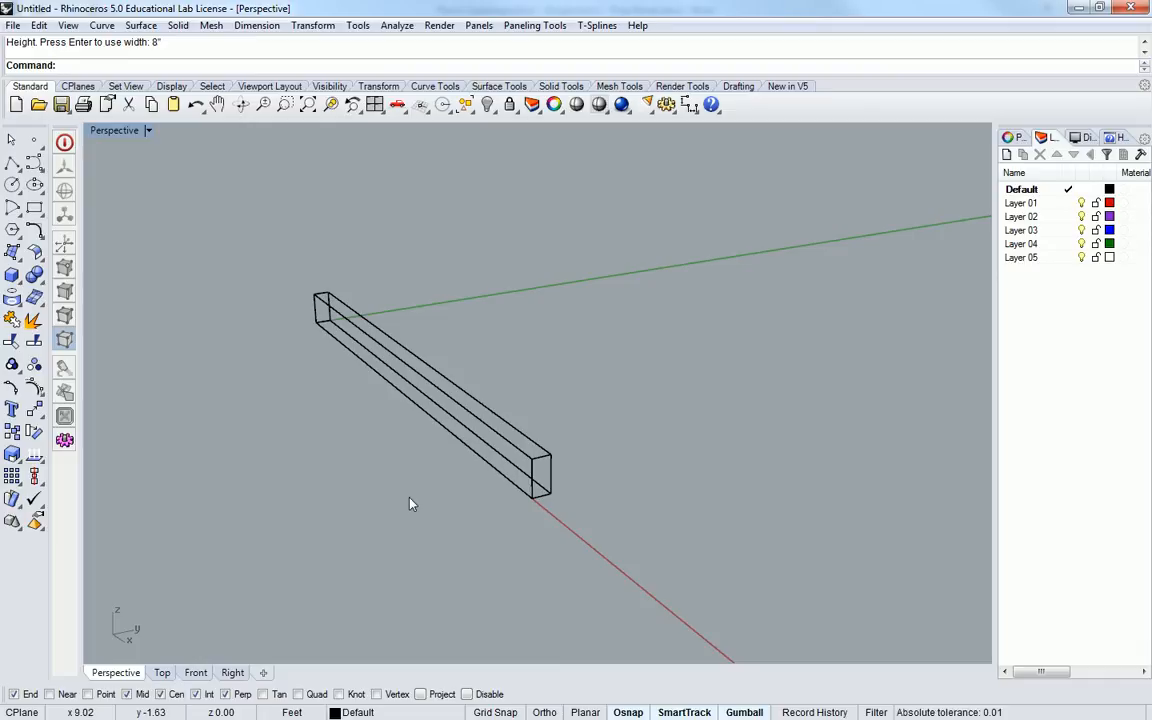
# - Select the box, try moving it along the gumball axes, and undo the moves
pyautogui.click(417, 382)
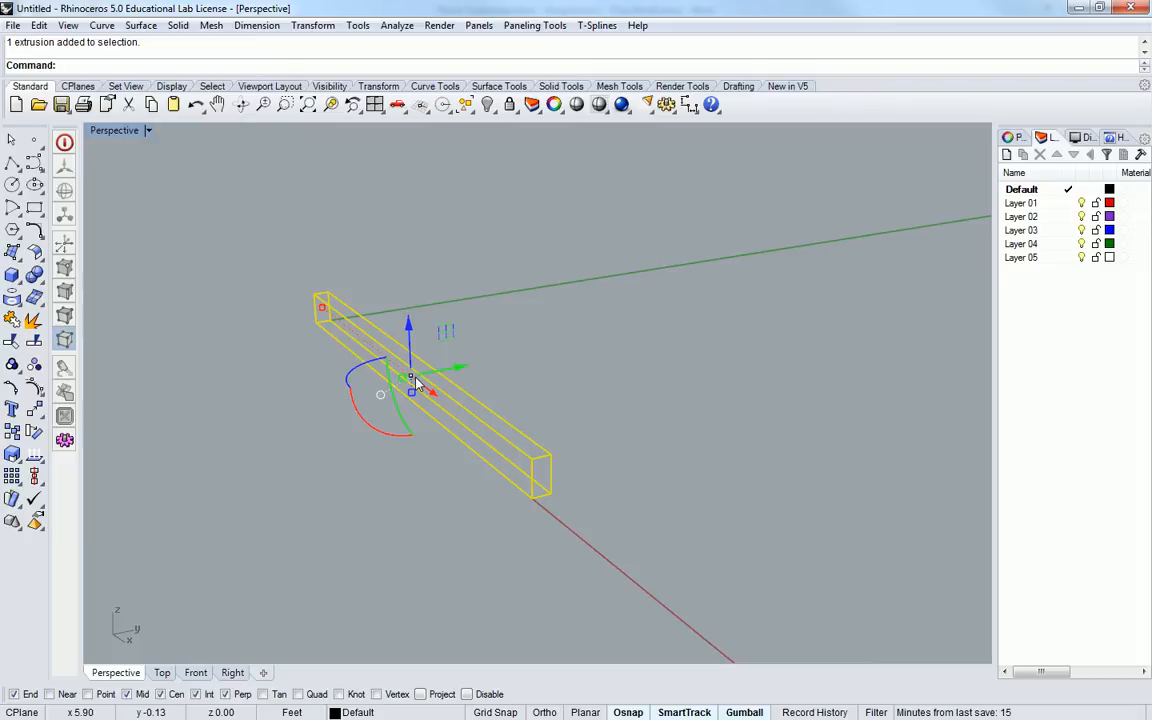
pyautogui.scroll(5, 395, 370)
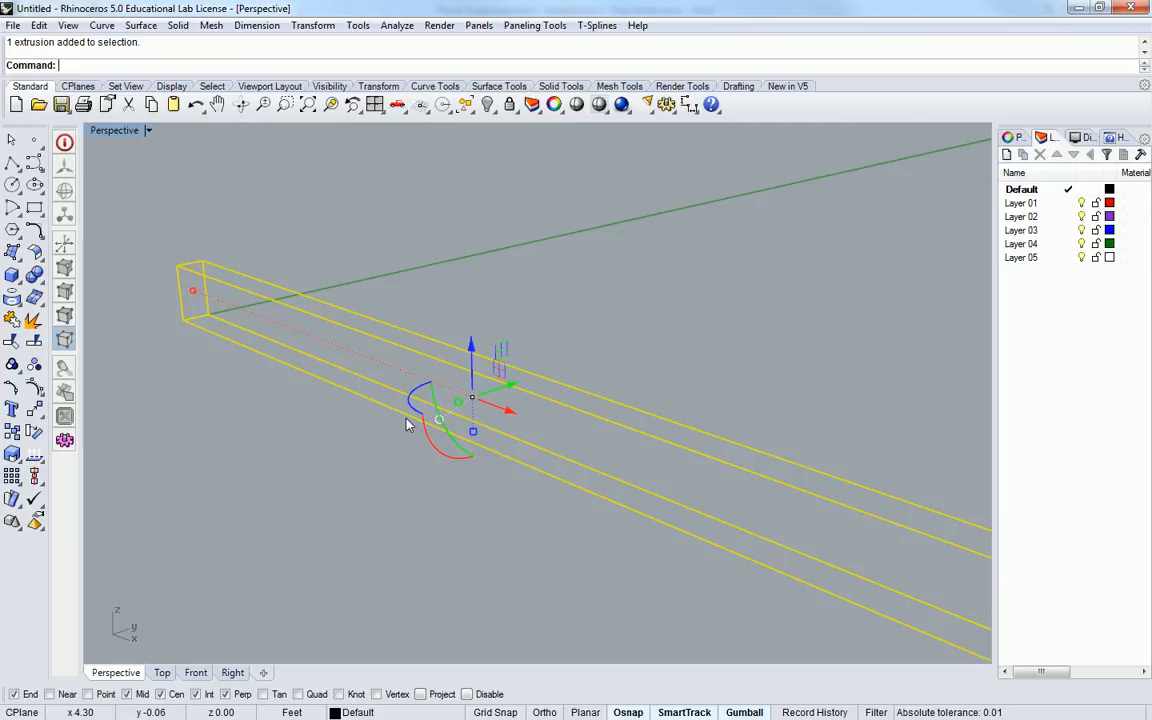
pyautogui.scroll(-5, 410, 420)
pyautogui.scroll(2, 430, 419)
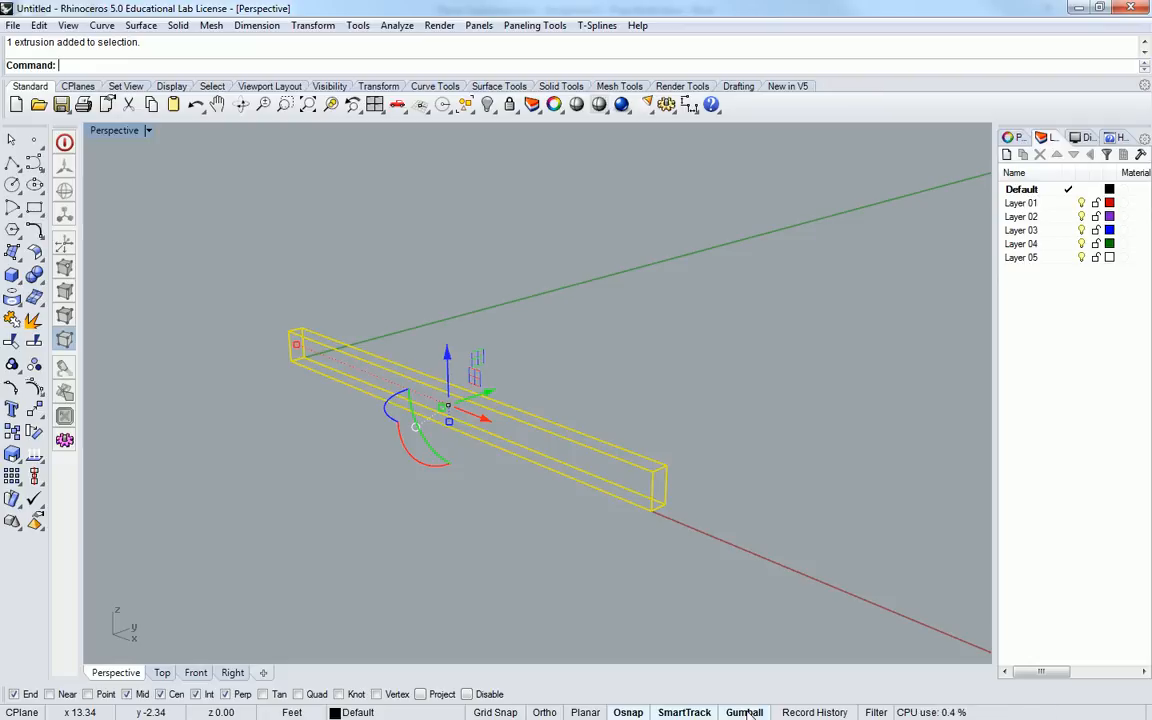
pyautogui.moveTo(733, 378)
pyautogui.mouseDown(button='right')
pyautogui.moveTo(645, 417)
pyautogui.moveTo(741, 382)
pyautogui.mouseUp(button='right')
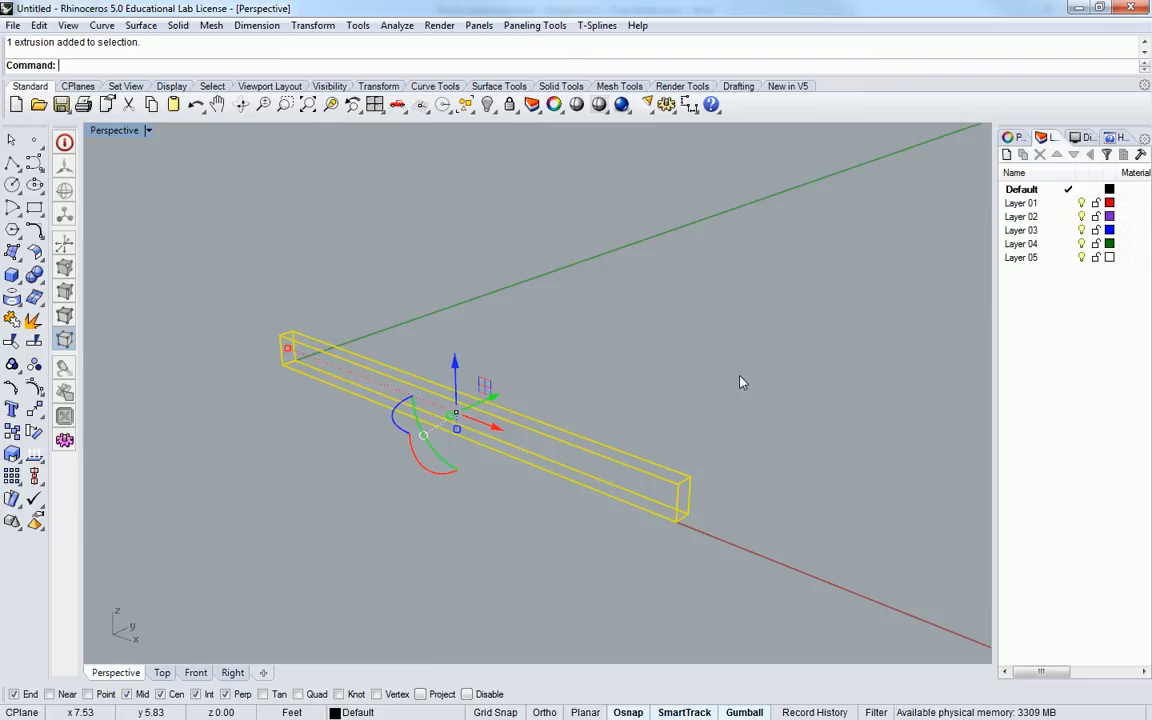
pyautogui.moveTo(488, 399); pyautogui.dragTo(447, 388)
pyautogui.hotkey('ctrl', 'z')
pyautogui.hotkey('ctrl', 'z')
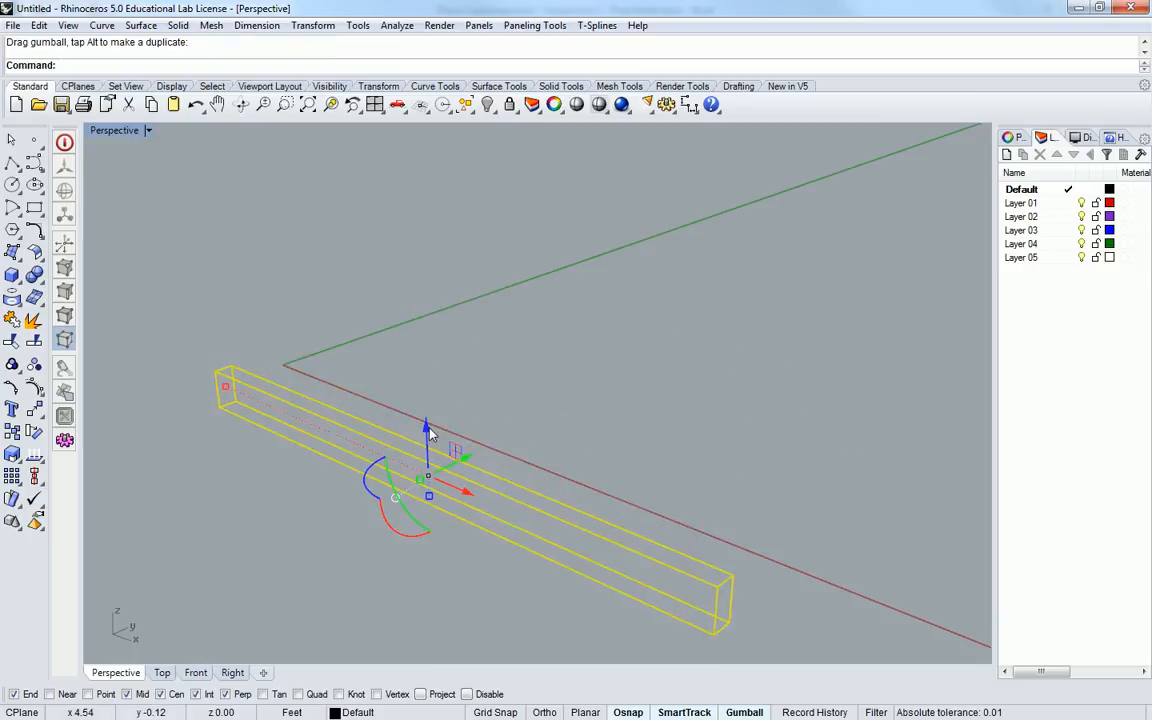
pyautogui.hotkey('ctrl', 'z')
pyautogui.hotkey('ctrl', 'z')
pyautogui.hotkey('ctrl', 'z')
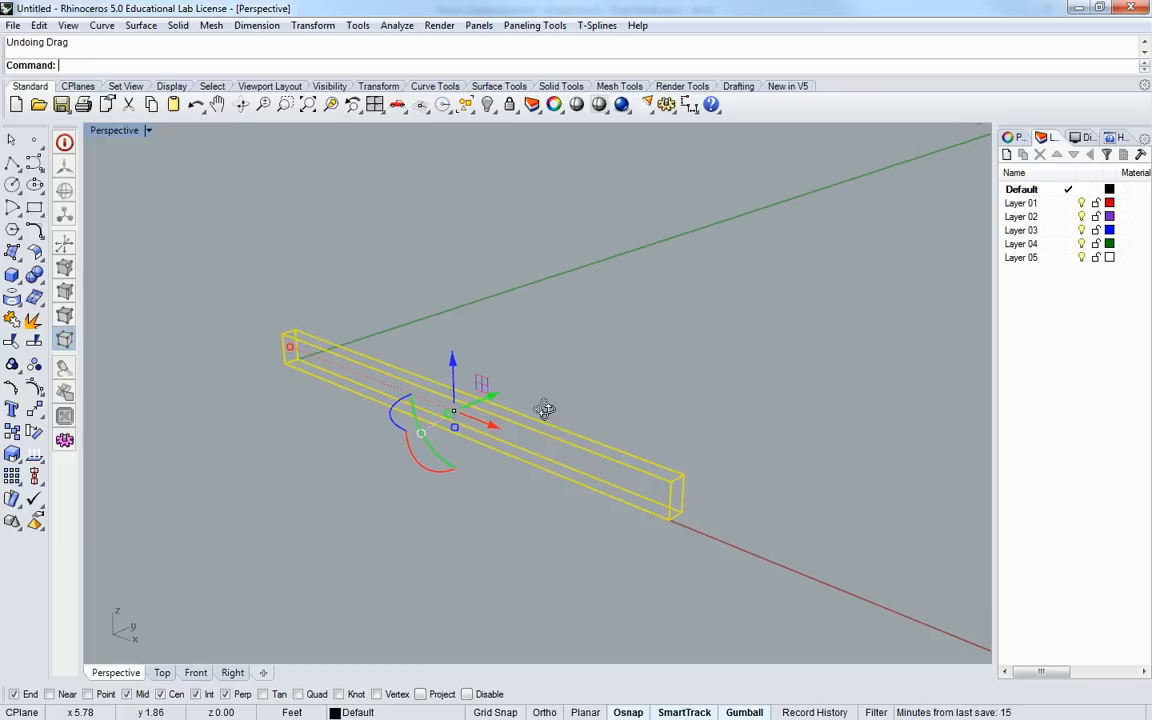
# - Try rotating the box about its X and Z axes with the gumball, and undo the rotations
pyautogui.moveTo(422, 463); pyautogui.dragTo(404, 511)
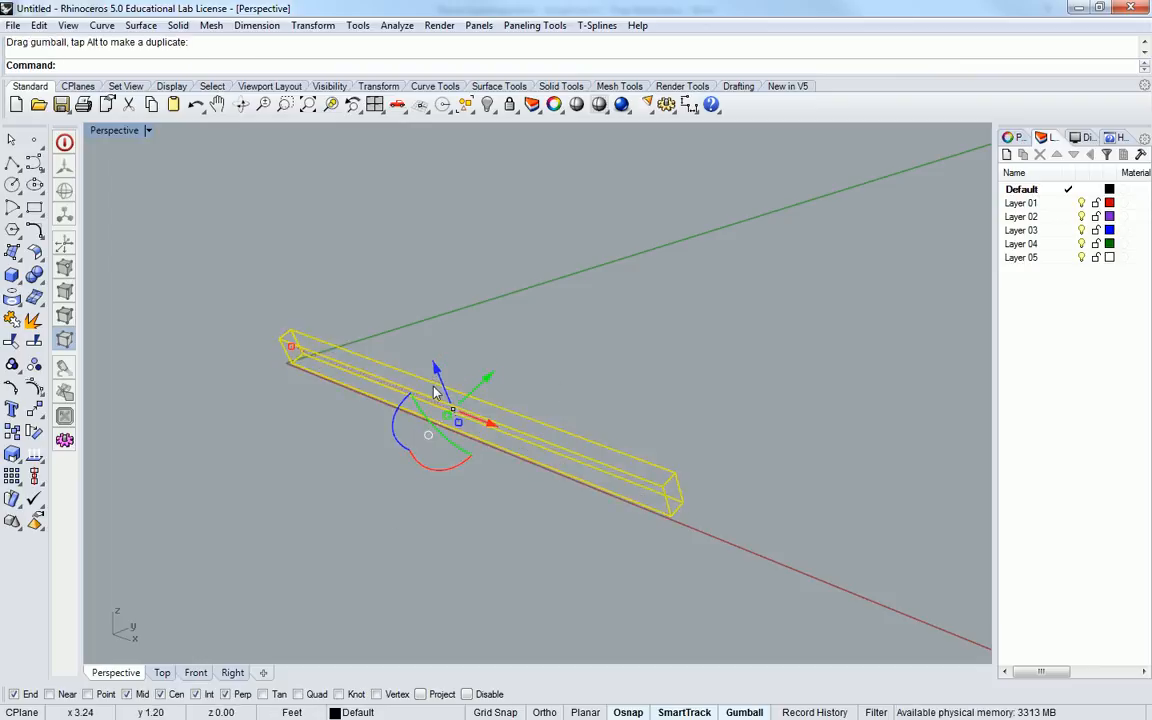
pyautogui.moveTo(396, 414); pyautogui.dragTo(430, 362)
pyautogui.moveTo(506, 420); pyautogui.dragTo(558, 434, button='right')
pyautogui.hotkey('ctrl', 'z')
# - Reselect the box, try moving it about 2 ft up the Z axis with the gumball, and undo the move
pyautogui.click(593, 354)
pyautogui.moveTo(597, 347); pyautogui.dragTo(580, 375, button='right')
pyautogui.click(501, 409)
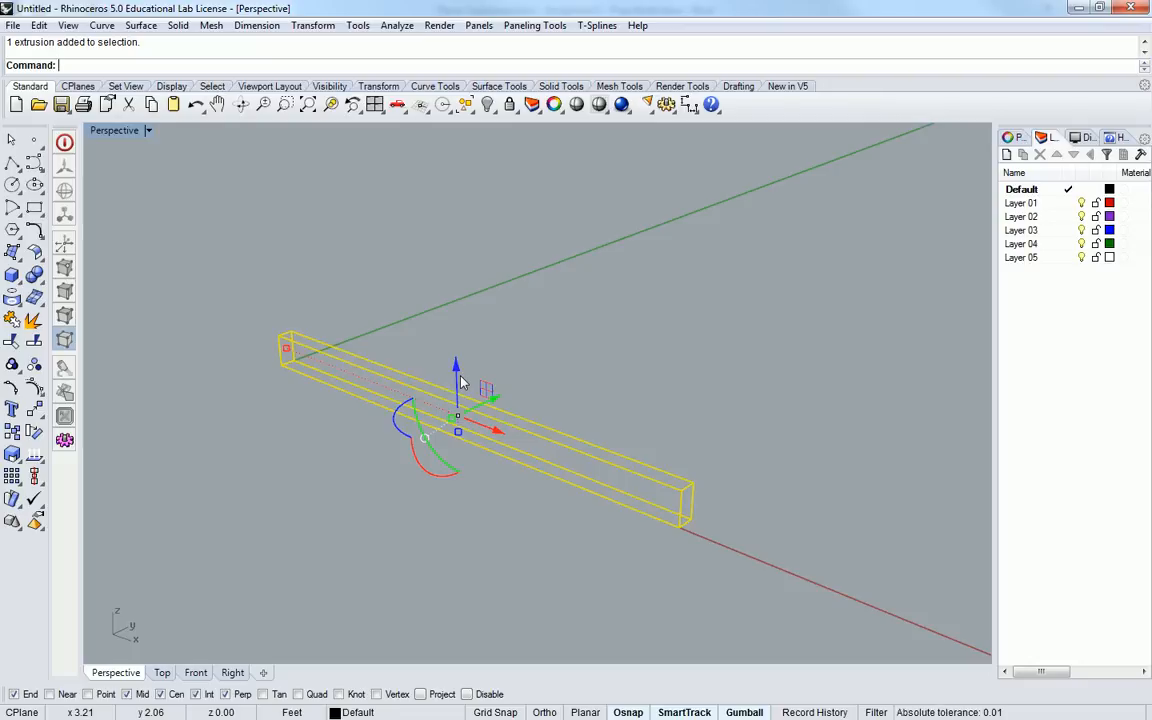
pyautogui.moveTo(462, 382); pyautogui.dragTo(507, 388, button='right')
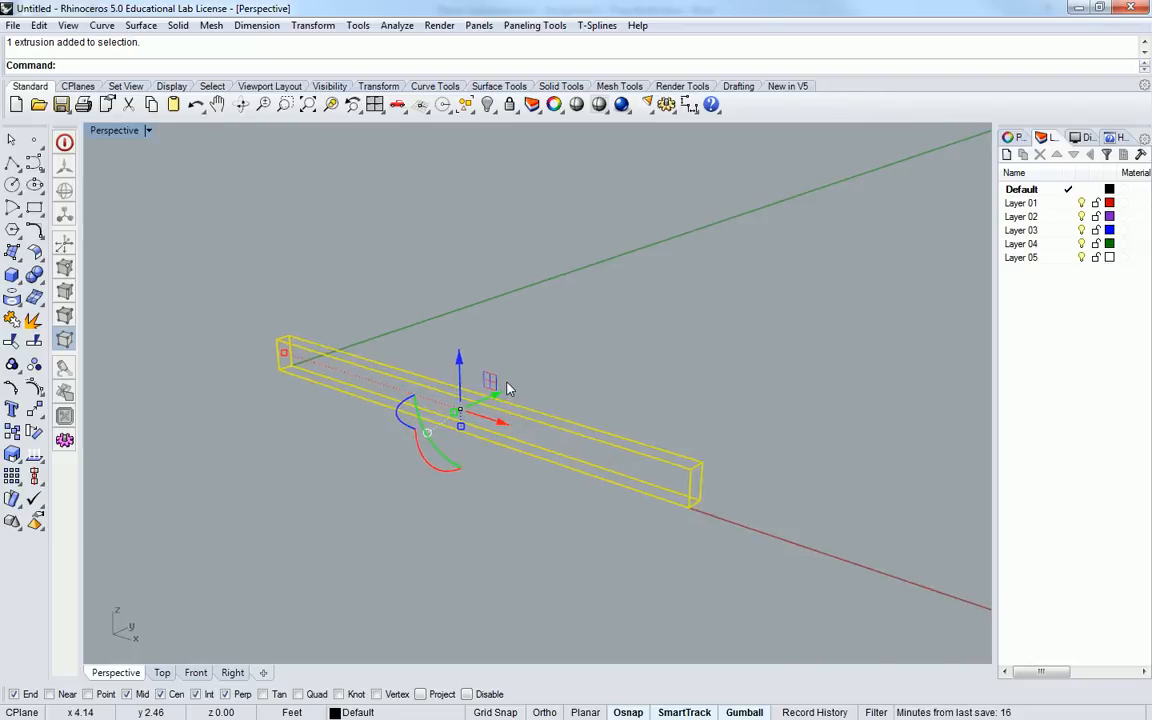
pyautogui.moveTo(459, 357); pyautogui.dragTo(474, 254)
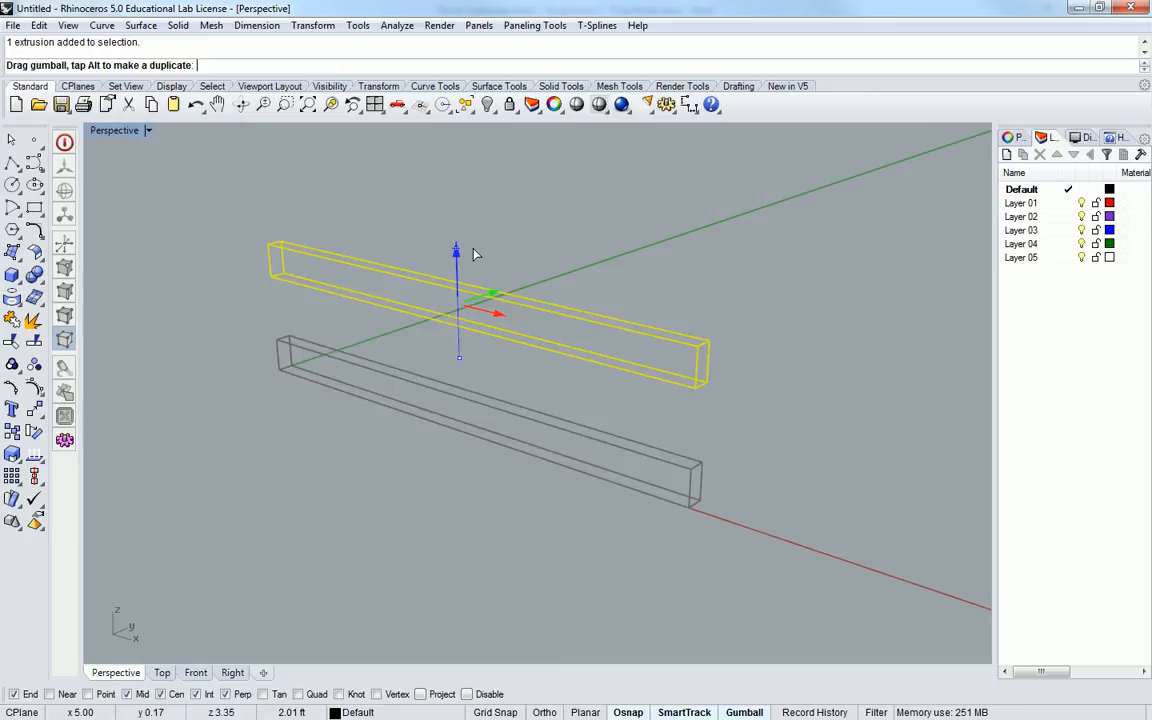
pyautogui.hotkey('ctrl', 'z')
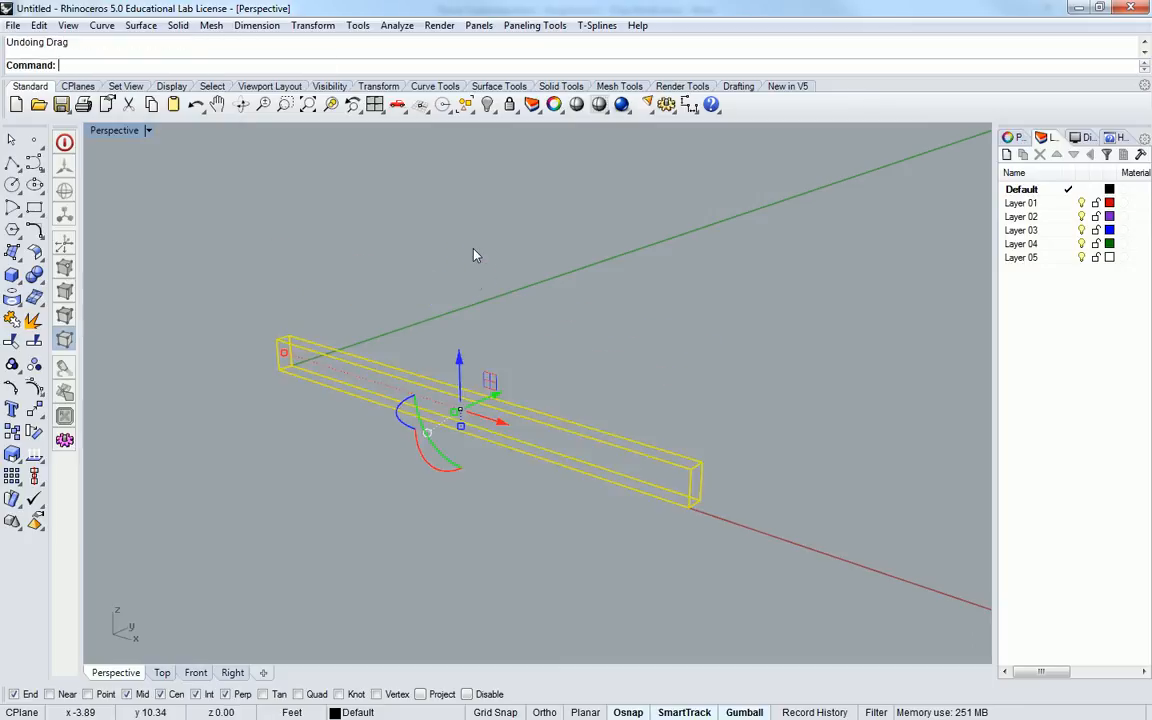
# - Try moving the box by exactly 1 ft up the Z axis using a numeric gumball distance
pyautogui.click(461, 368)
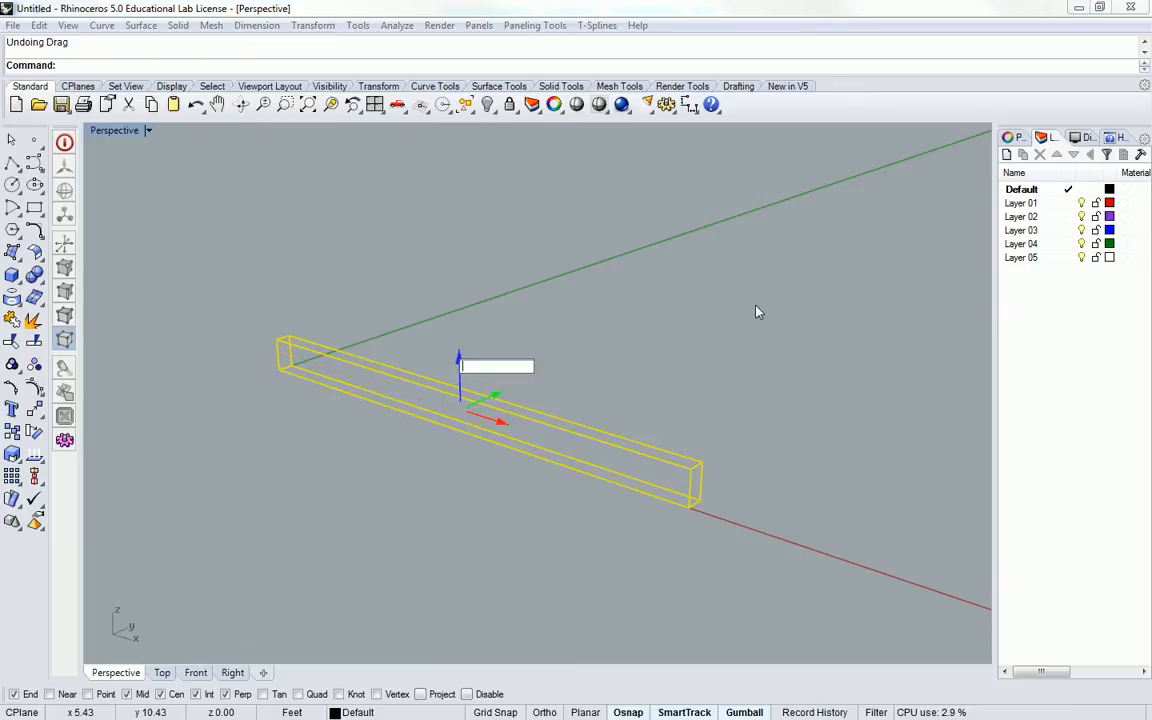
pyautogui.write('1')
pyautogui.press('Return')
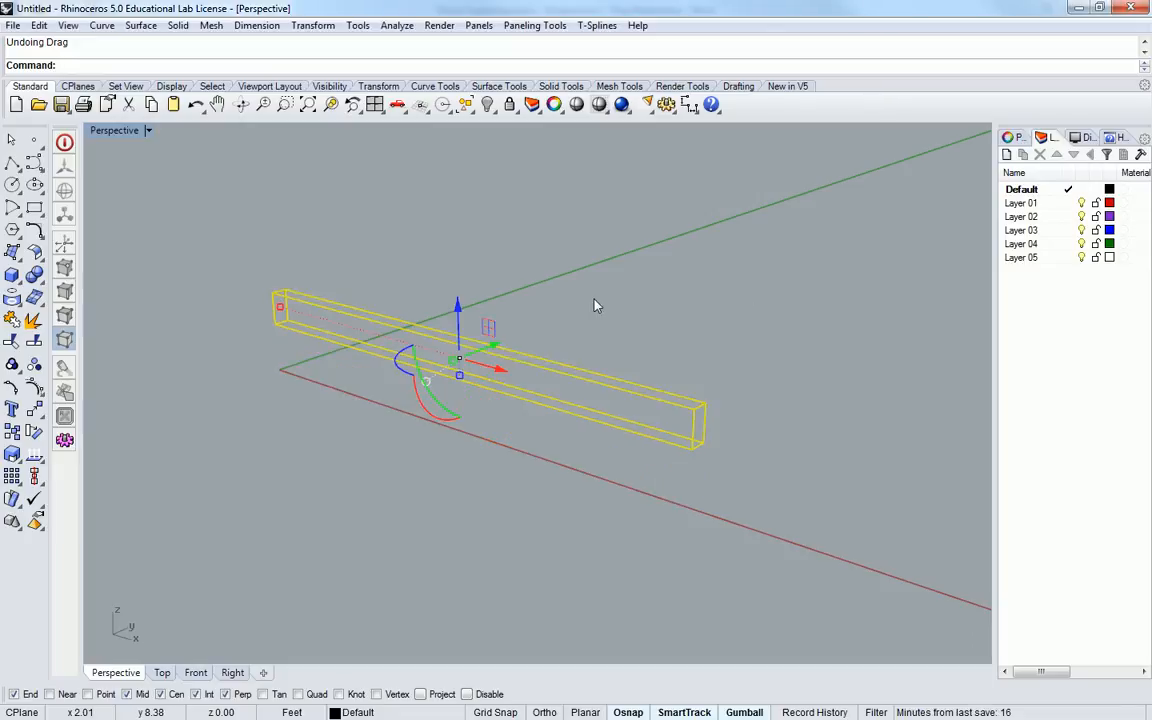
# - Try moving the box by -5 ft on the Z axis using a numeric gumball distance, and undo it
pyautogui.click(457, 307)
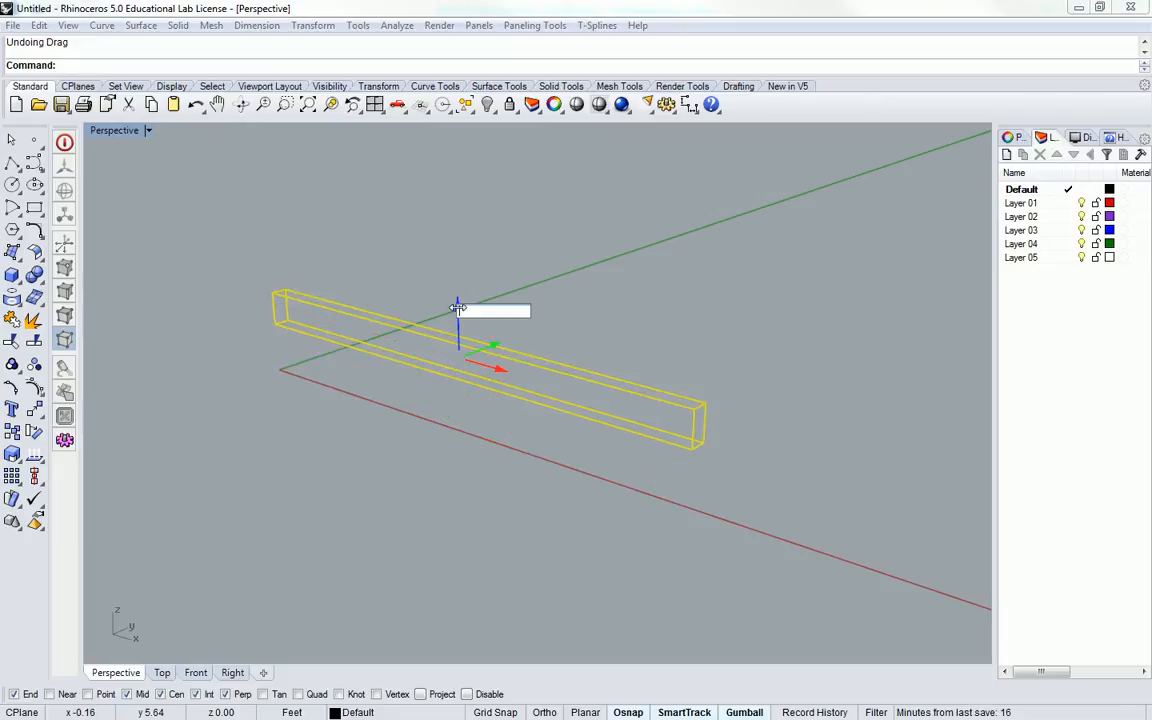
pyautogui.write('-5')
pyautogui.press('Return')
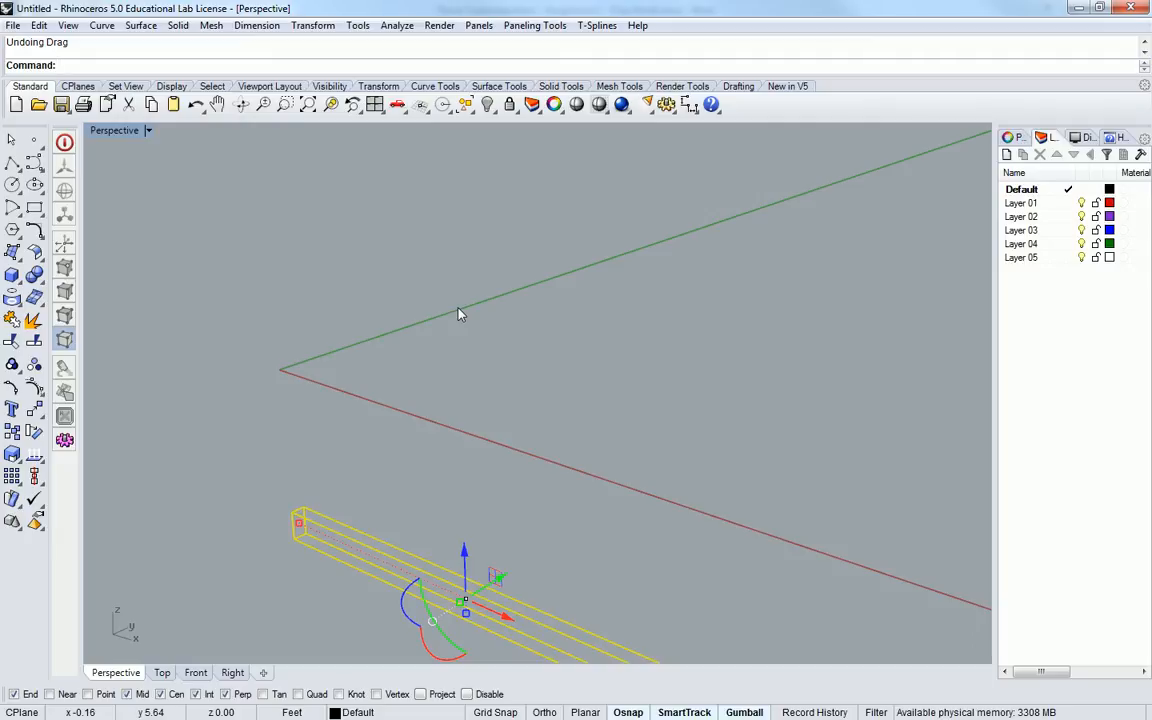
pyautogui.hotkey('ctrl', 'z')
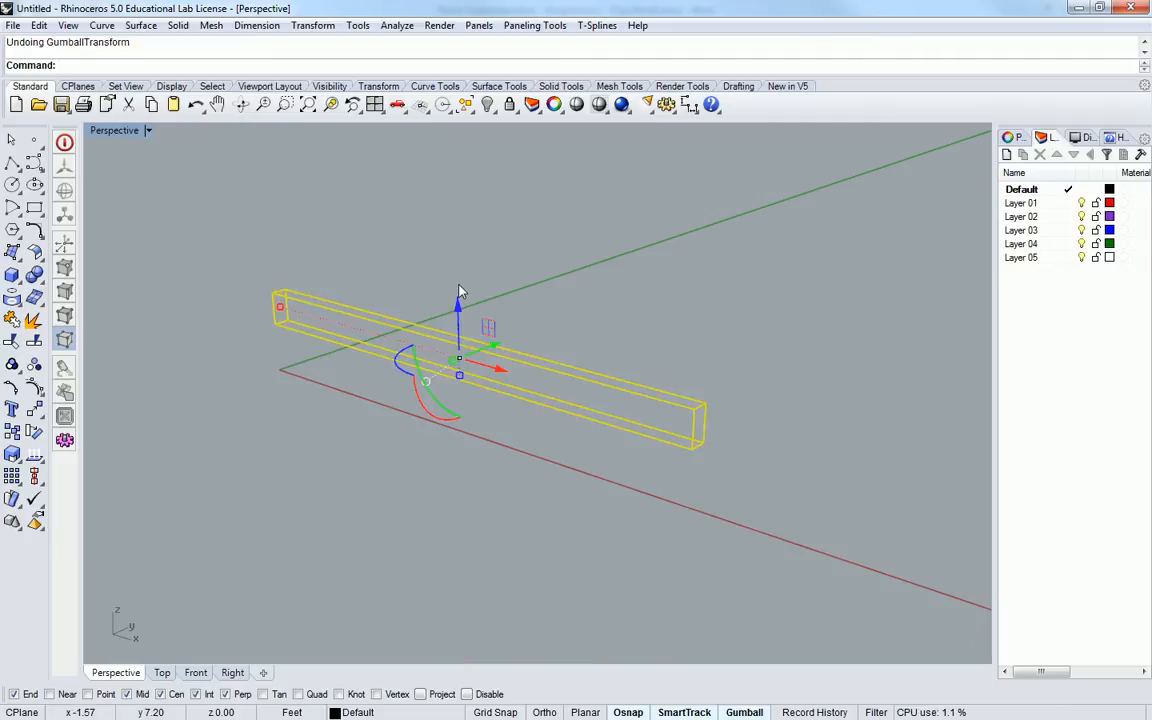
# - Reselect the box and duplicate it about 1.6 ft along the Y axis with the gumball
pyautogui.click(630, 355)
pyautogui.moveTo(630, 355); pyautogui.dragTo(599, 368, button='right')
pyautogui.click(510, 428)
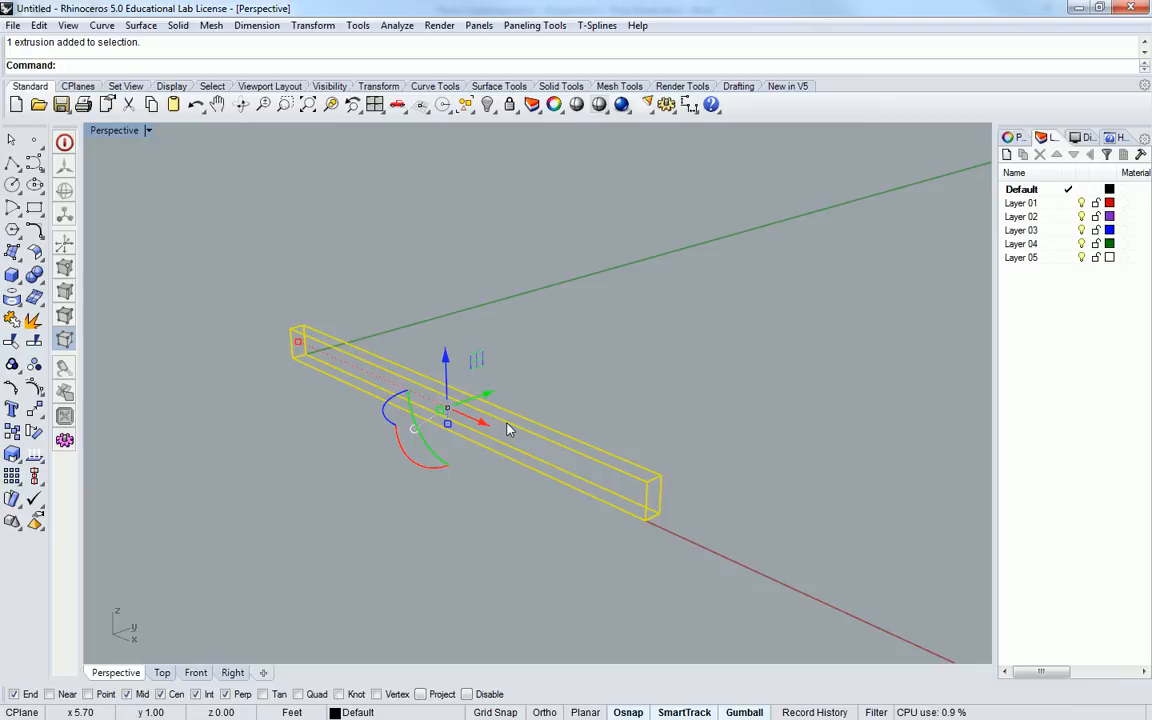
pyautogui.moveTo(562, 400); pyautogui.dragTo(547, 432, button='right')
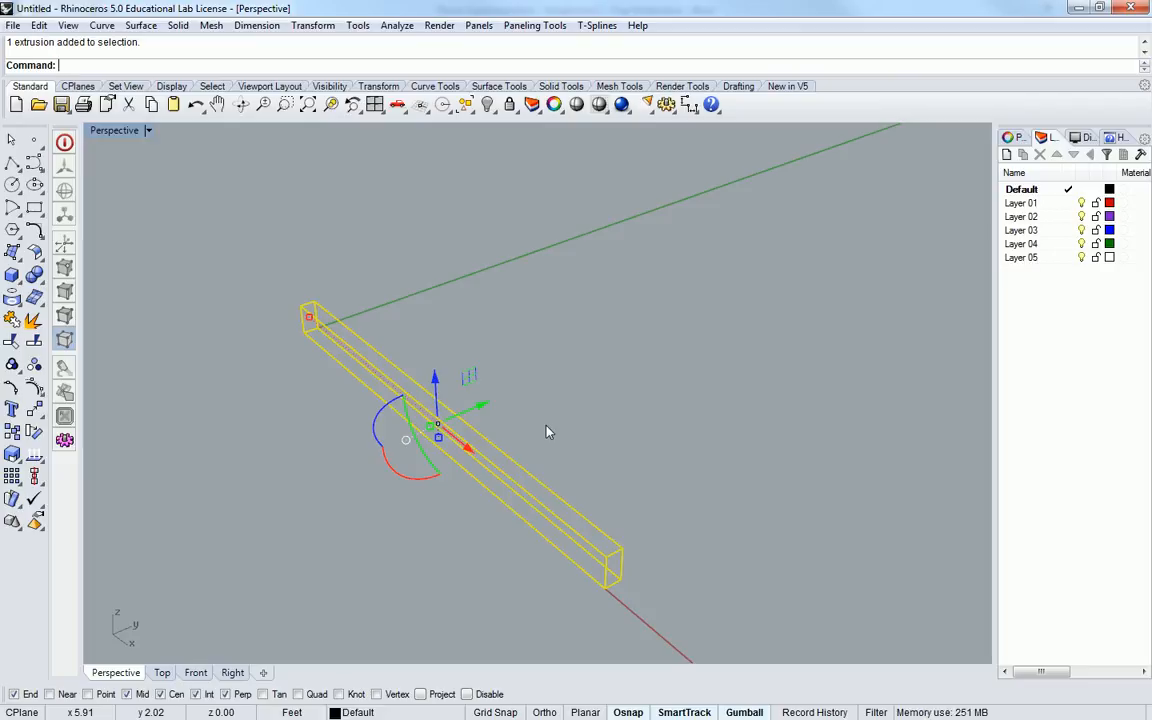
pyautogui.moveTo(477, 412); pyautogui.dragTo(543, 379)
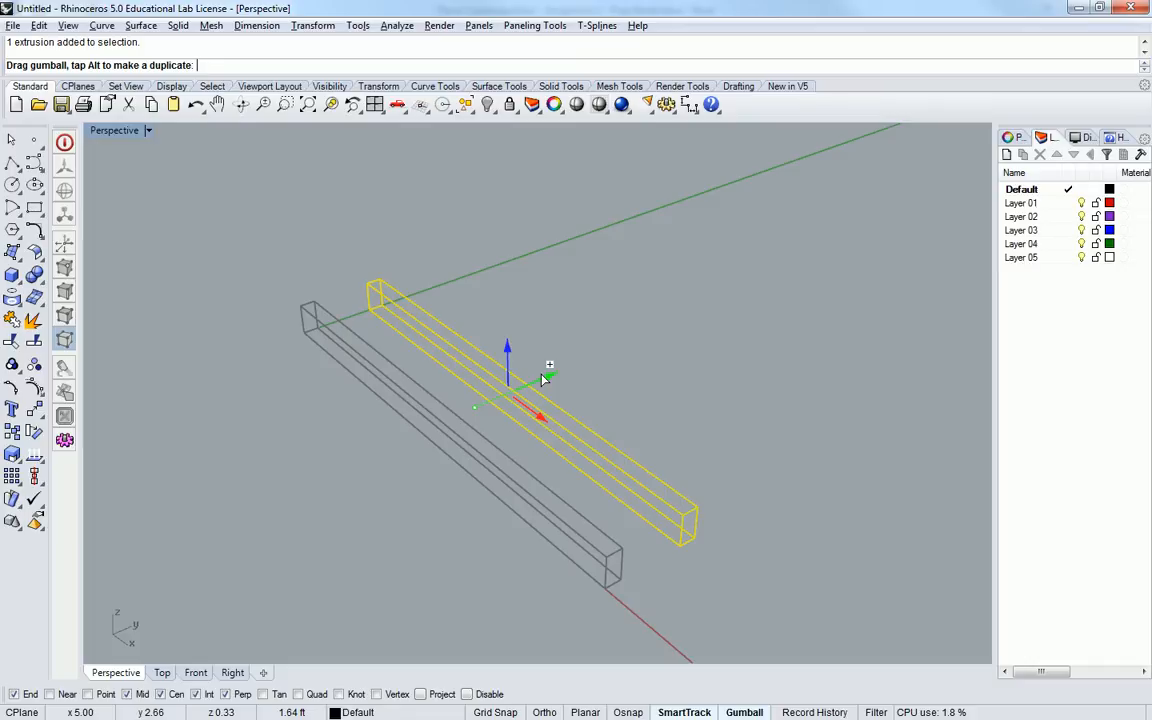
pyautogui.moveTo(543, 379); pyautogui.dragTo(545, 378)
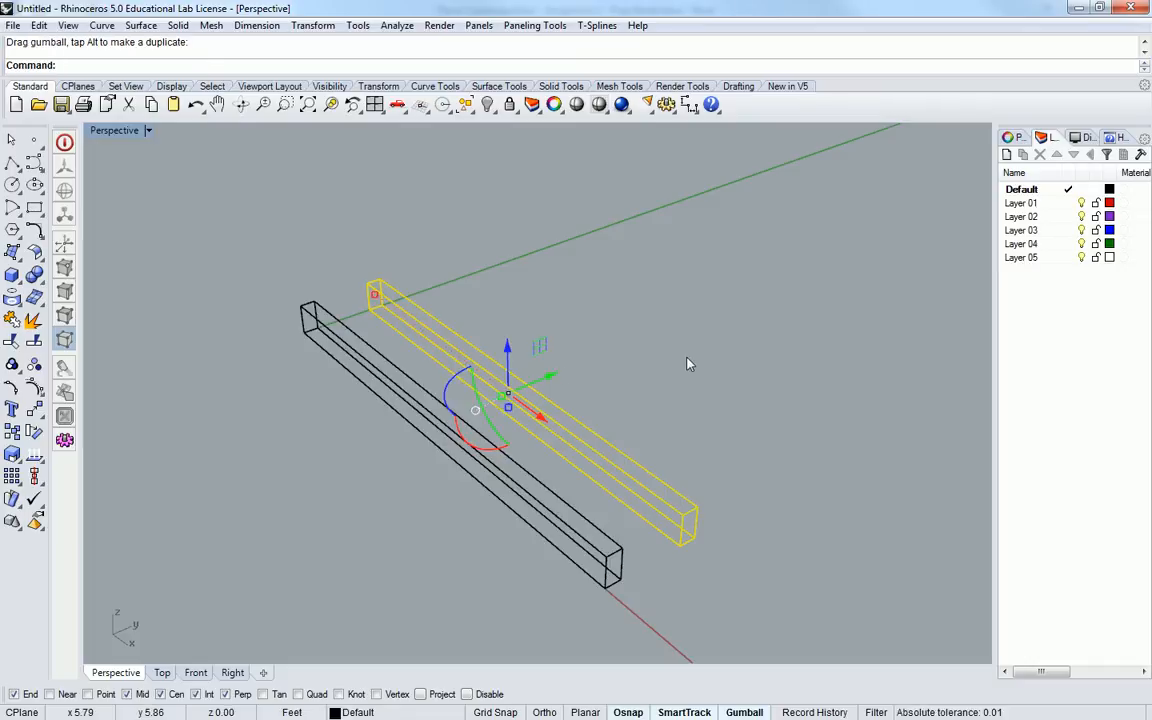
# - Duplicate the second box farther along the Y axis to make a third parallel box
pyautogui.moveTo(699, 363); pyautogui.dragTo(620, 380, button='right')
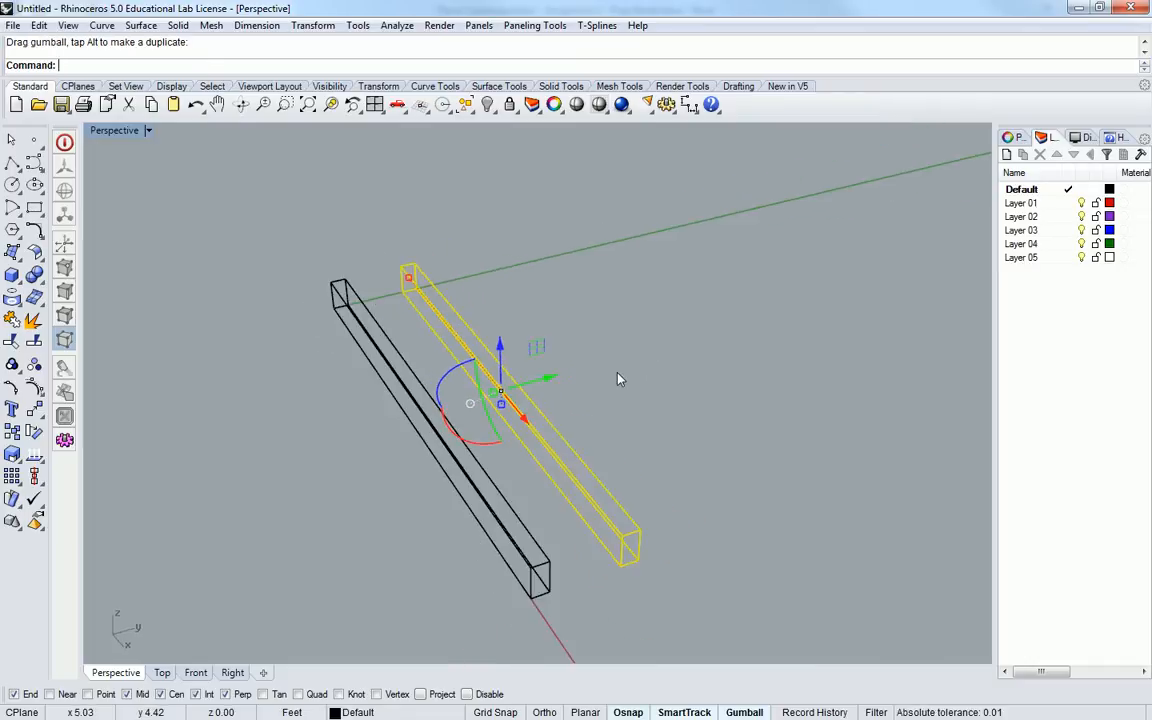
pyautogui.press('alt')
pyautogui.moveTo(560, 379); pyautogui.dragTo(638, 357)
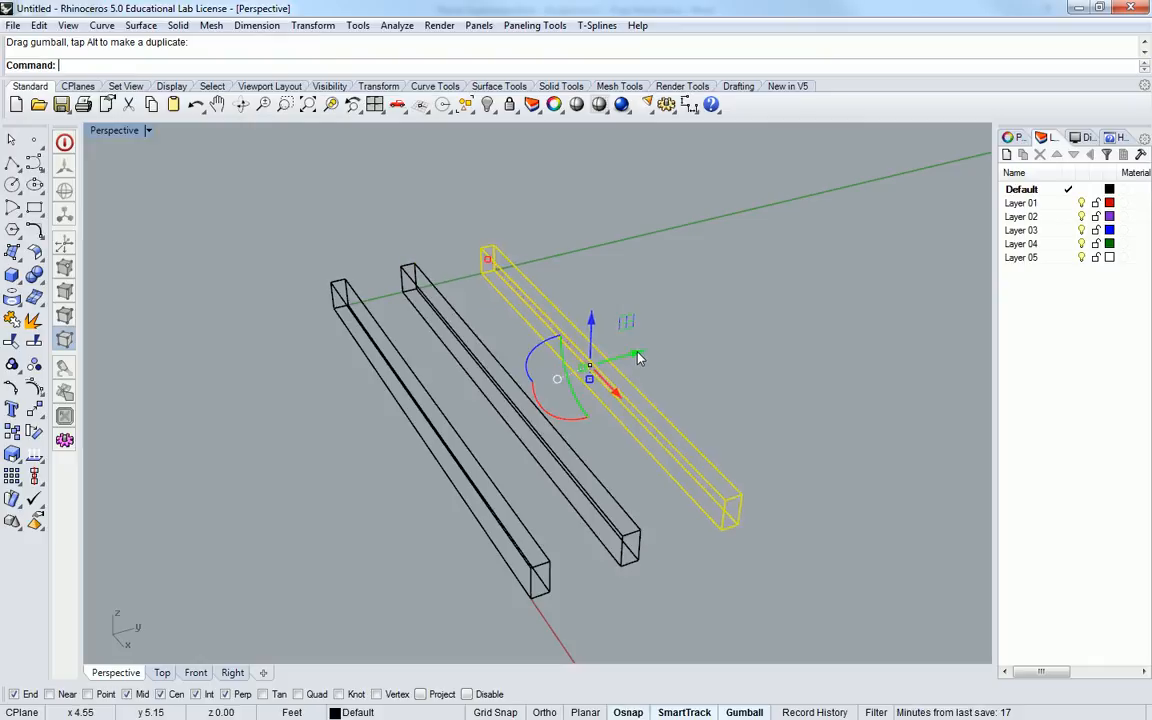
# - Nudge the third box slightly back along the Y axis toward the second box and deselect it
pyautogui.click(725, 385)
pyautogui.click(681, 437)
pyautogui.moveTo(637, 356); pyautogui.dragTo(626, 360)
pyautogui.click(695, 402)
pyautogui.moveTo(695, 403); pyautogui.dragTo(641, 412, button='right')
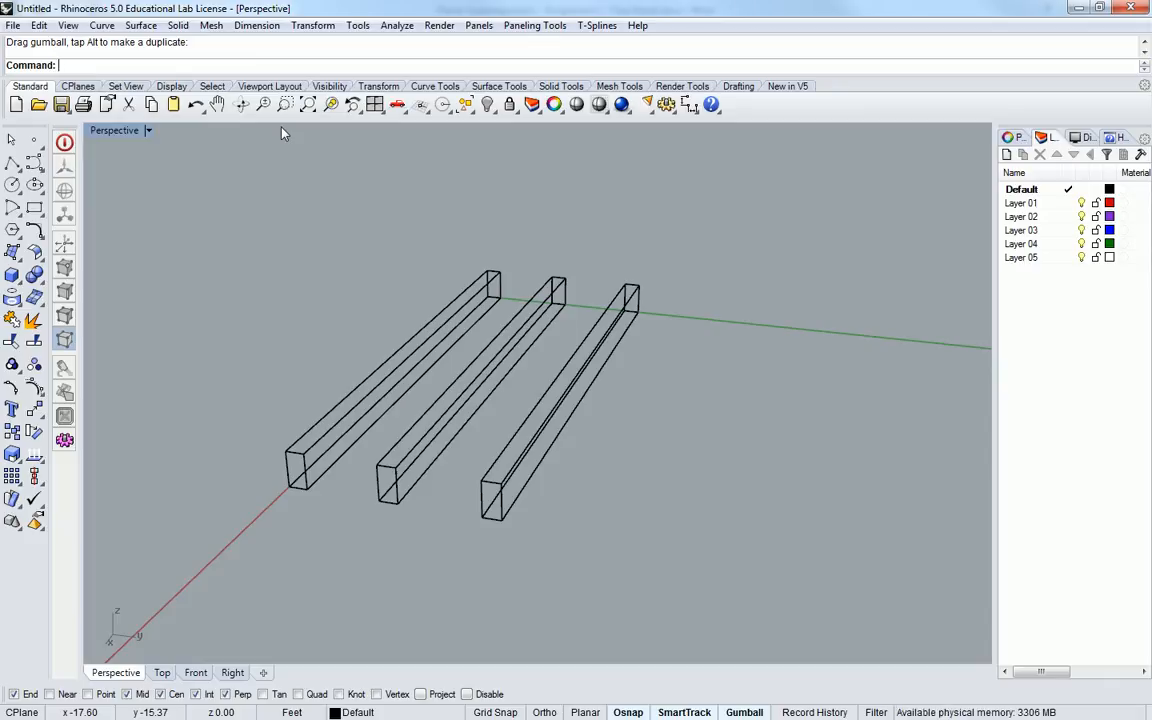
# - Switch the Perspective viewport to shaded display for the three boxes
pyautogui.scroll(2, 378, 393)
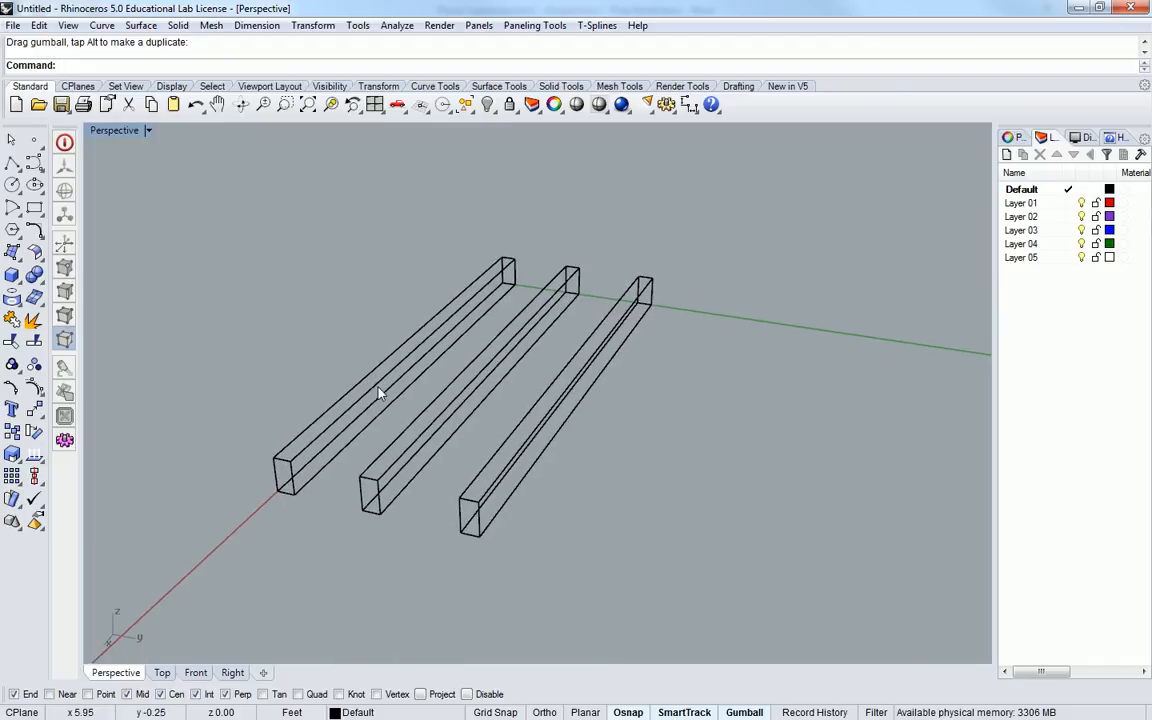
pyautogui.scroll(3, 425, 458)
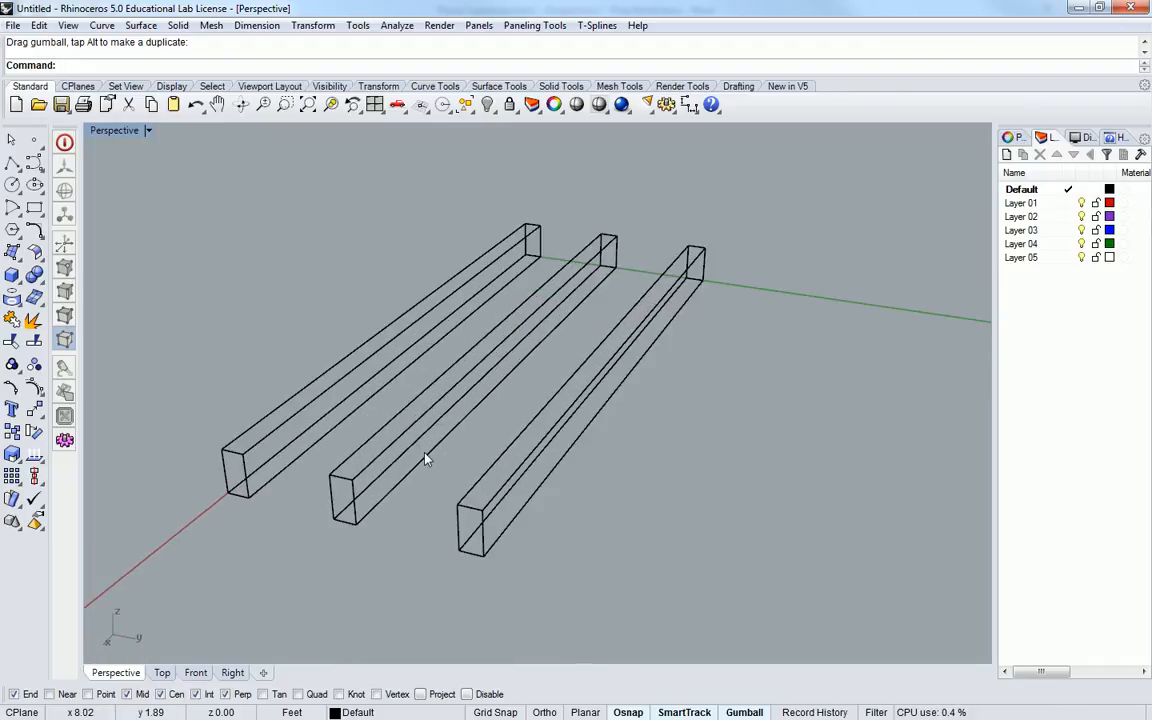
pyautogui.click(171, 87)
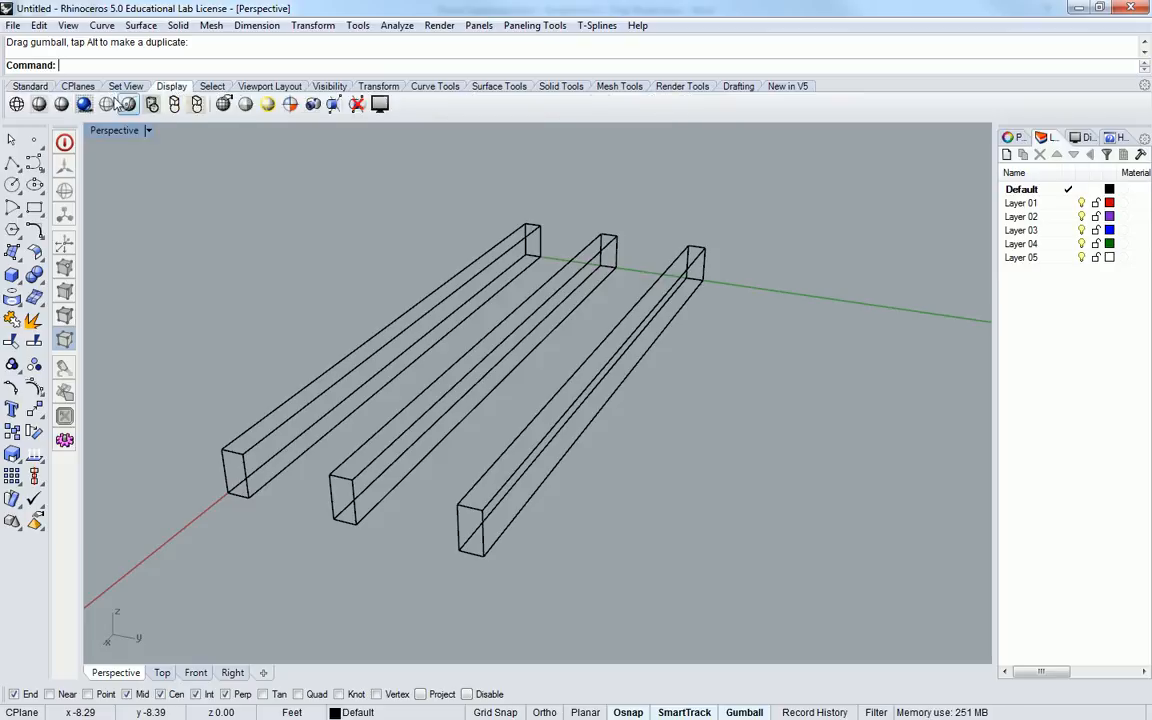
pyautogui.click(38, 107)
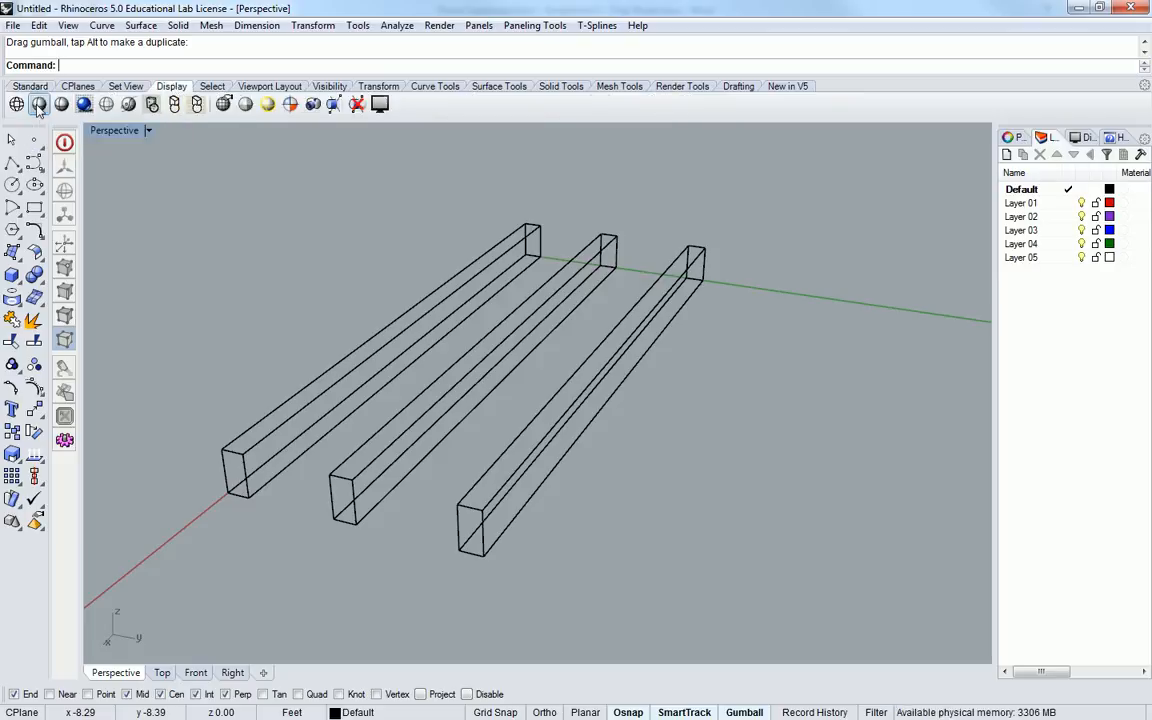
pyautogui.moveTo(386, 238)
pyautogui.mouseDown(button='right')
pyautogui.moveTo(375, 224)
pyautogui.moveTo(380, 255)
pyautogui.moveTo(399, 253)
pyautogui.mouseUp(button='right')
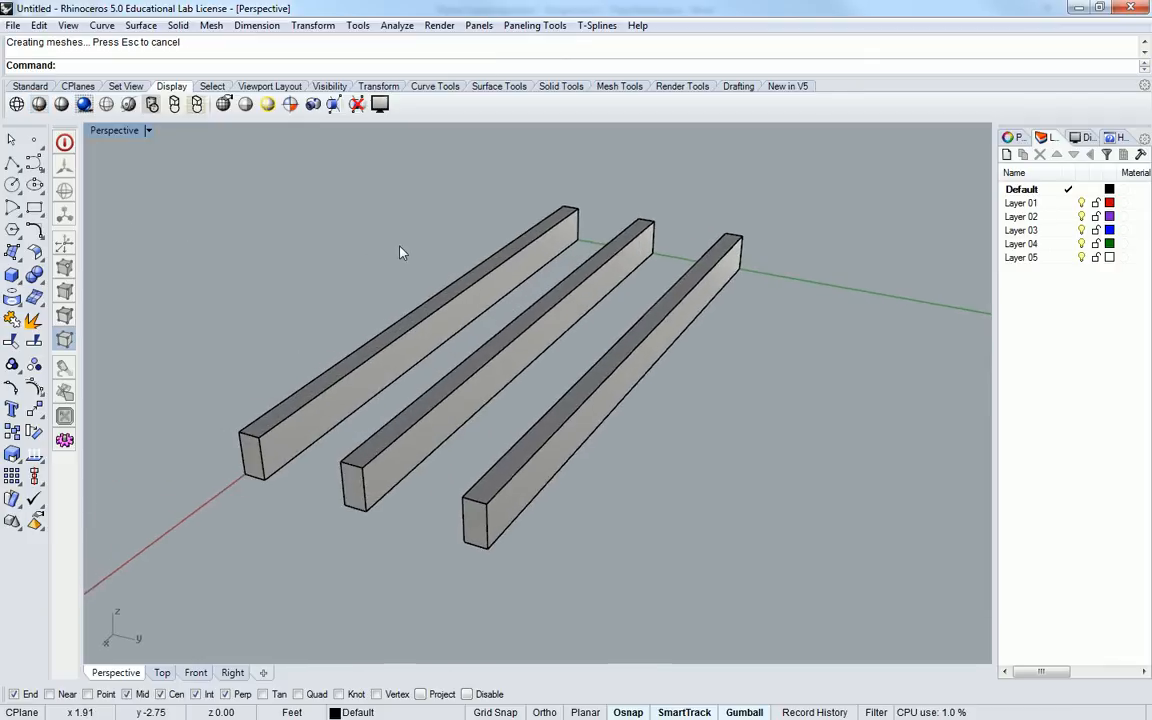
# - Select the side face of the middle box, and undo and redo the last drag
pyautogui.click(526, 357)
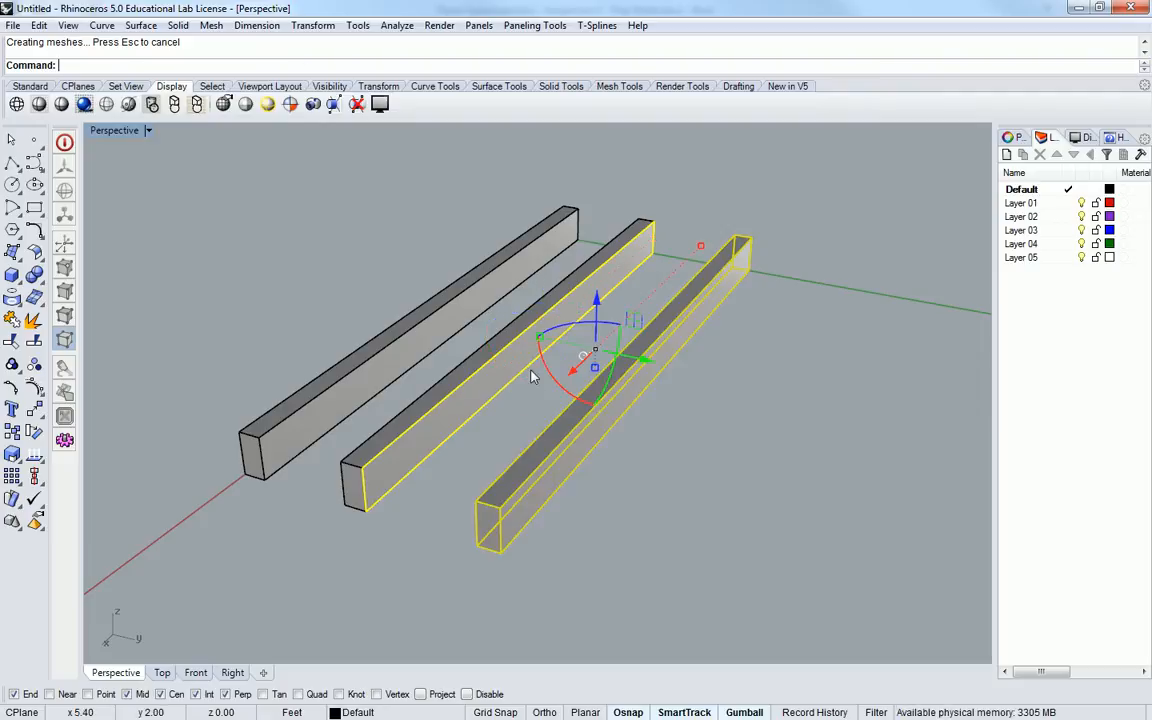
pyautogui.hotkey('ctrl', 'z')
pyautogui.hotkey('ctrl', 'y')
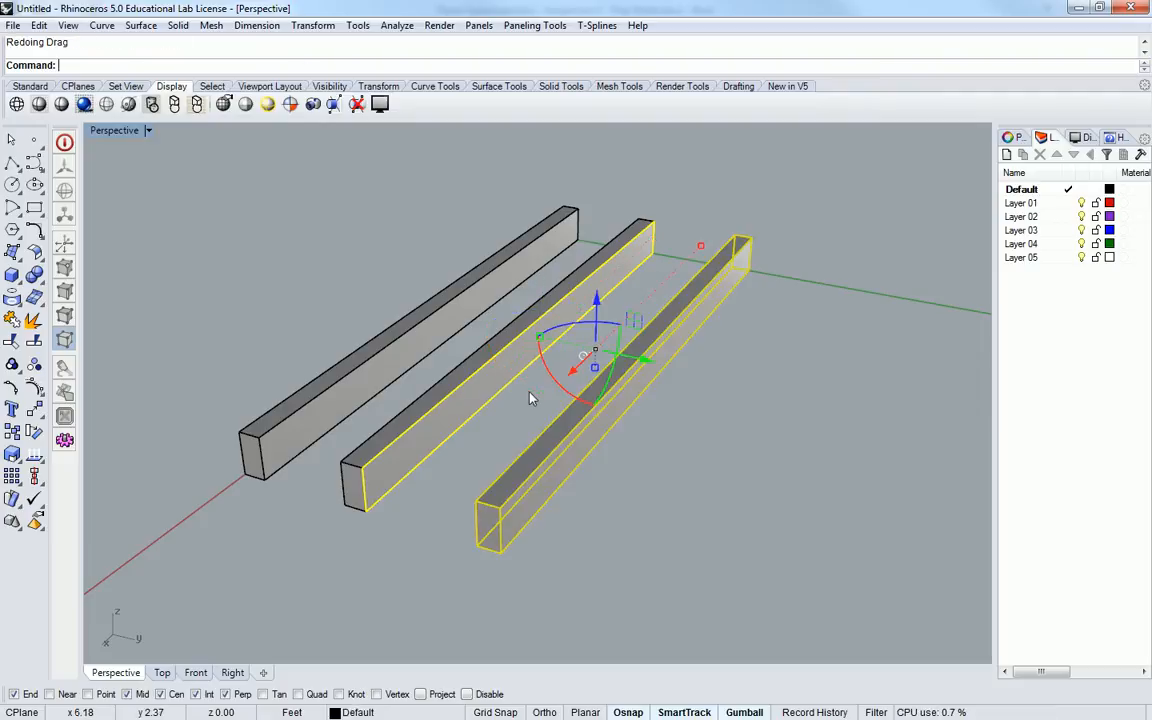
# - Clear the selection and compare the three boxes in Wireframe and Shaded display, ending in Shaded
pyautogui.click(487, 456)
pyautogui.click(16, 104)
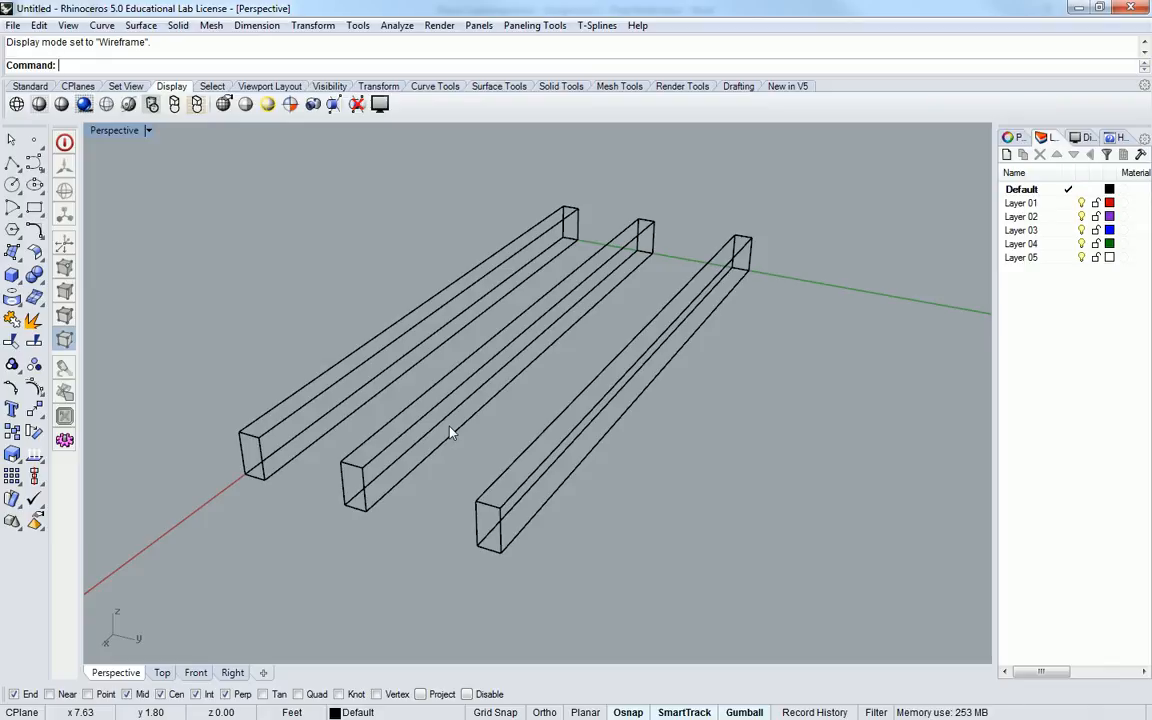
pyautogui.click(39, 104)
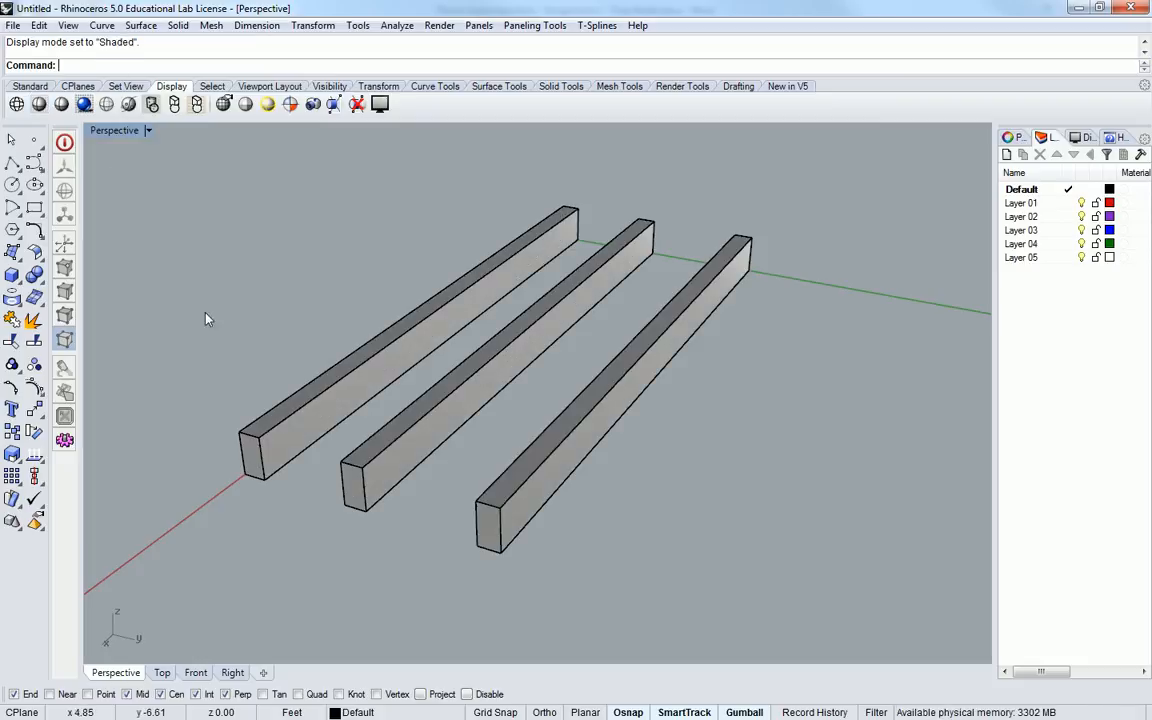
# - Try widening the middle box by freely pulling its side face along the Y axis past the third box, and undo it
pyautogui.click(497, 385)
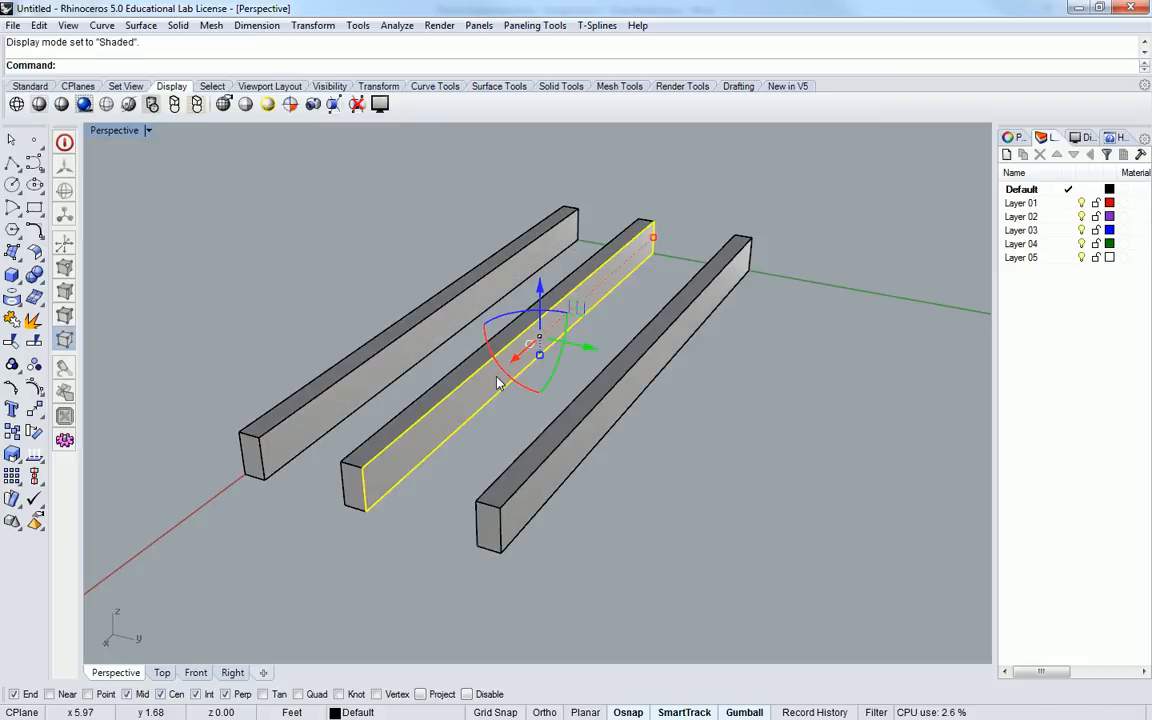
pyautogui.moveTo(509, 393); pyautogui.dragTo(612, 360, button='right')
pyautogui.moveTo(609, 347); pyautogui.dragTo(799, 373)
pyautogui.moveTo(787, 462); pyautogui.dragTo(757, 494, button='right')
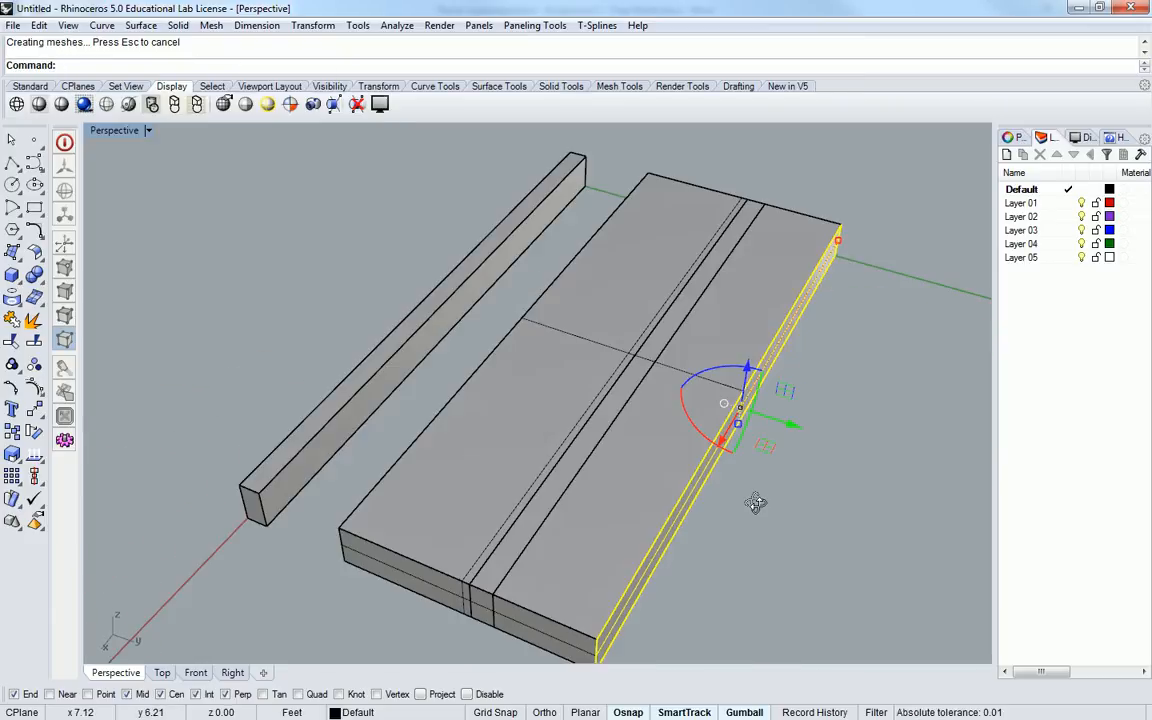
pyautogui.hotkey('ctrl', 'z')
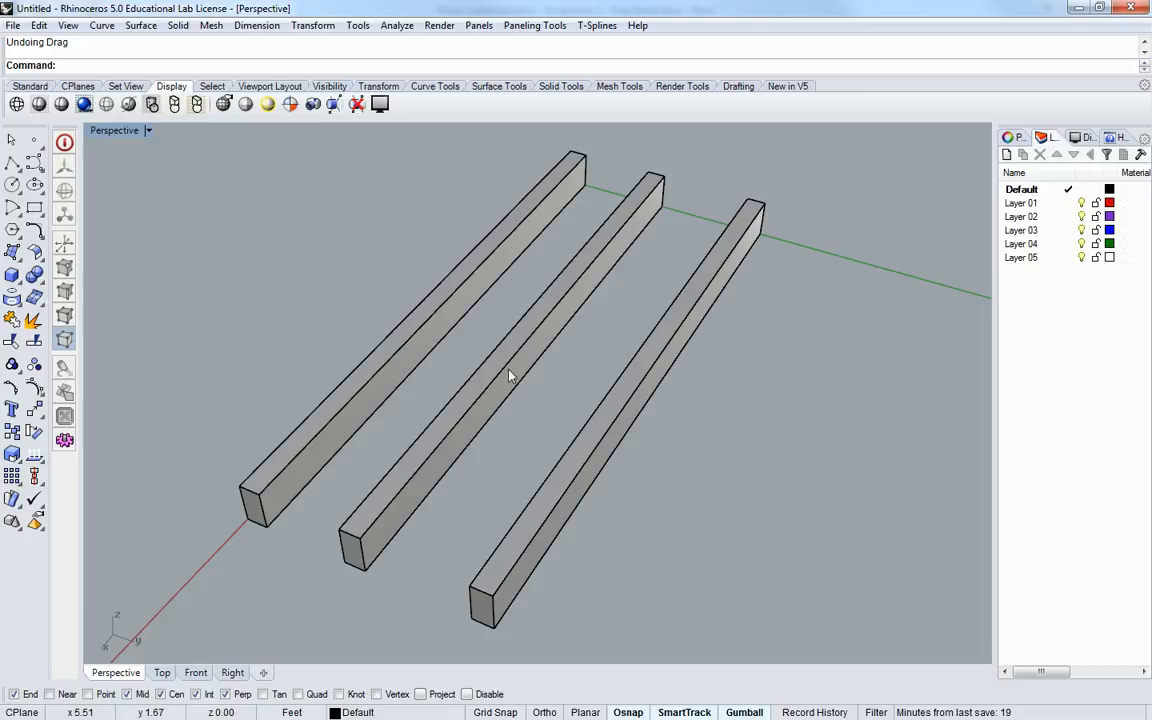
# - Widen the middle box by moving its side face along the Y axis with a numeric gumball distance, and deselect it
pyautogui.click(515, 378)
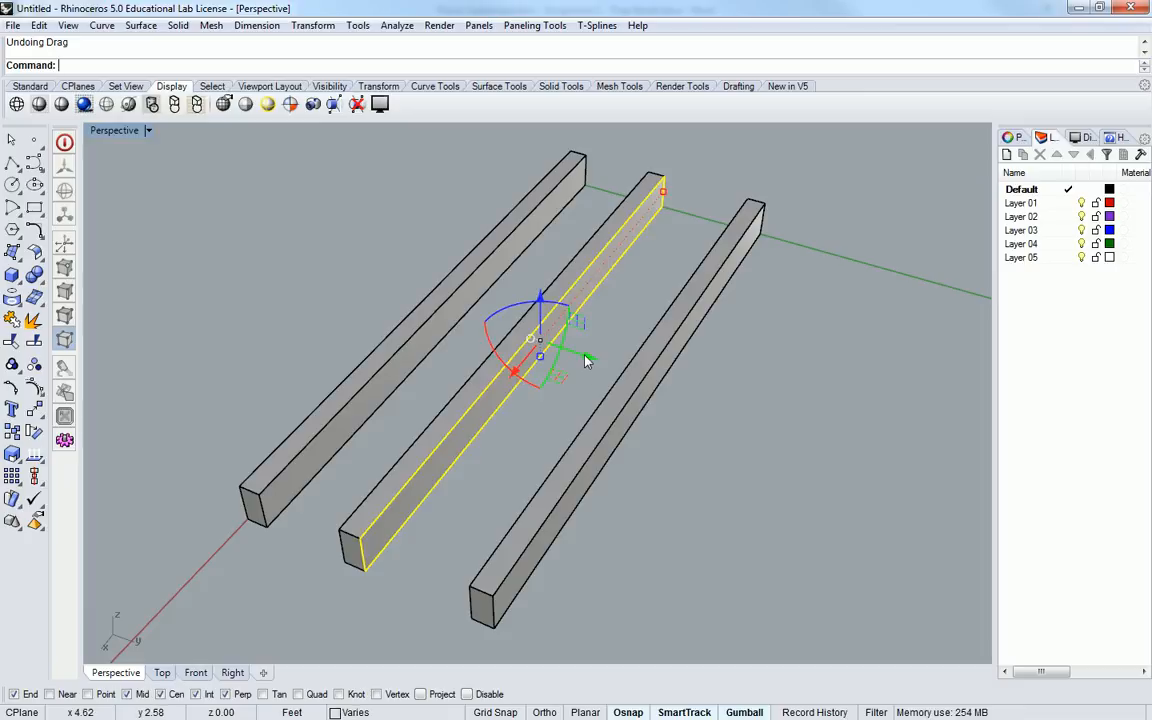
pyautogui.click(587, 360)
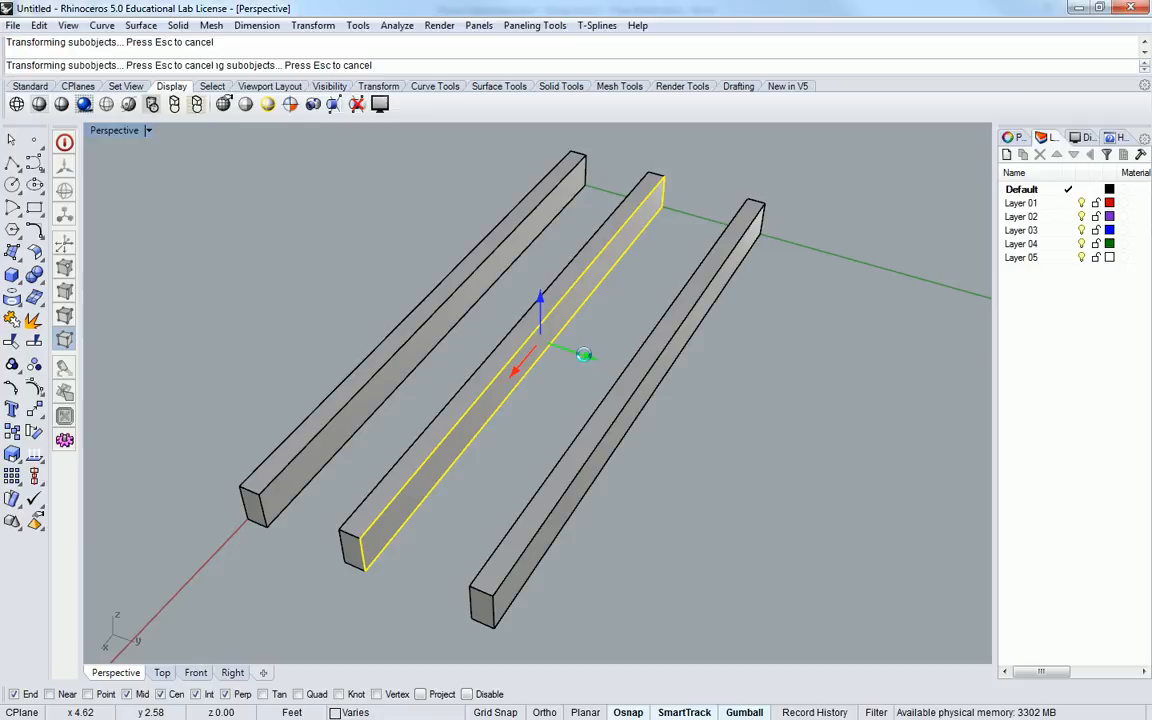
pyautogui.moveTo(573, 420); pyautogui.dragTo(588, 400, button='right')
pyautogui.click(724, 447)
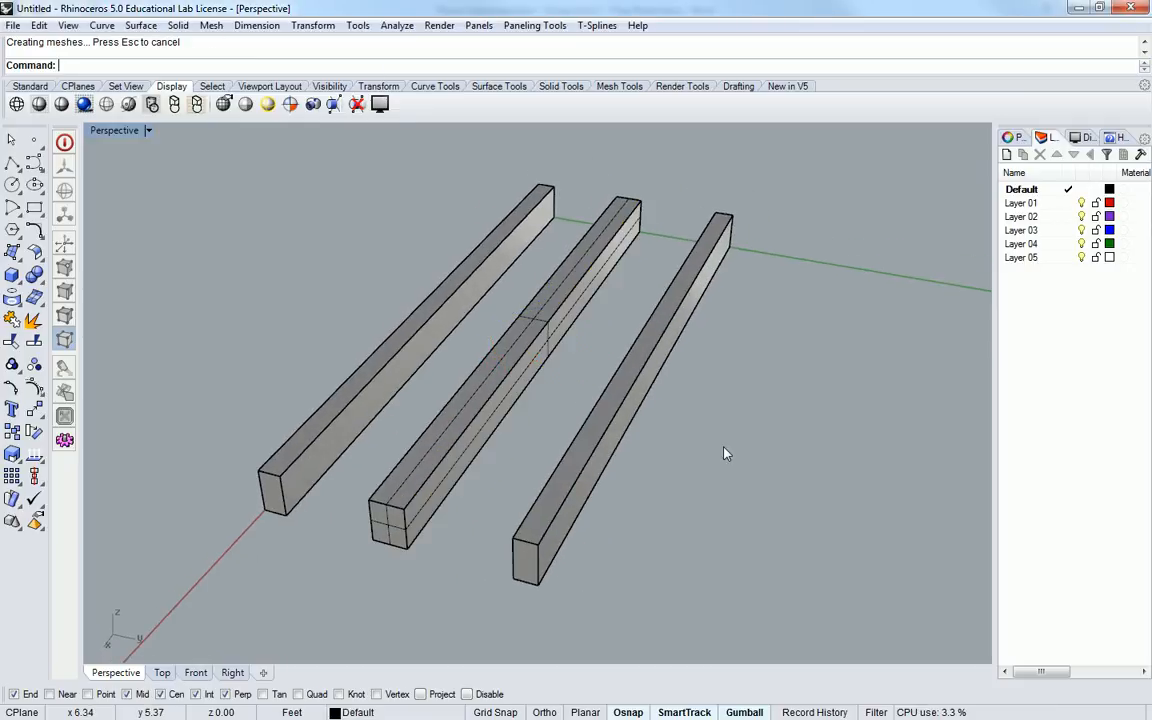
# - Widen the third box by moving its outer side face 4" along the Y axis with the gumball, and deselect it
pyautogui.click(615, 441)
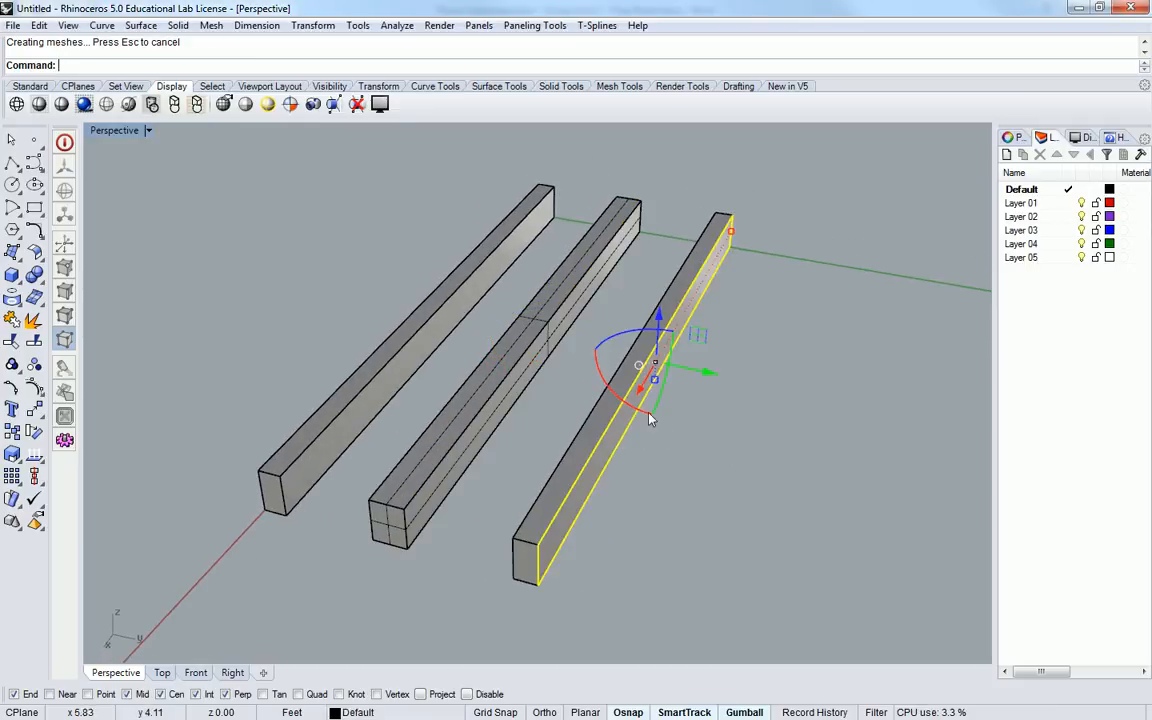
pyautogui.click(701, 372)
pyautogui.write('4"')
pyautogui.press('Return')
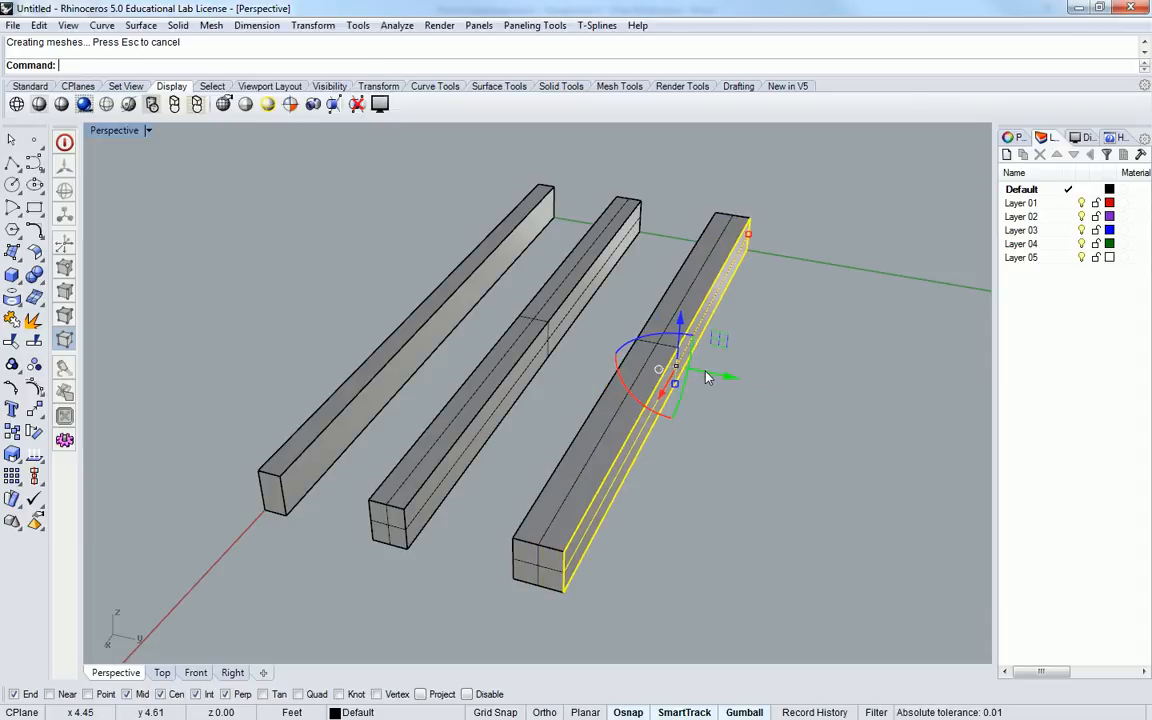
pyautogui.click(881, 478)
# - Make the middle box taller by moving its top face up along the Z axis with a numeric gumball distance, and deselect it
pyautogui.moveTo(634, 467); pyautogui.dragTo(668, 391, button='right')
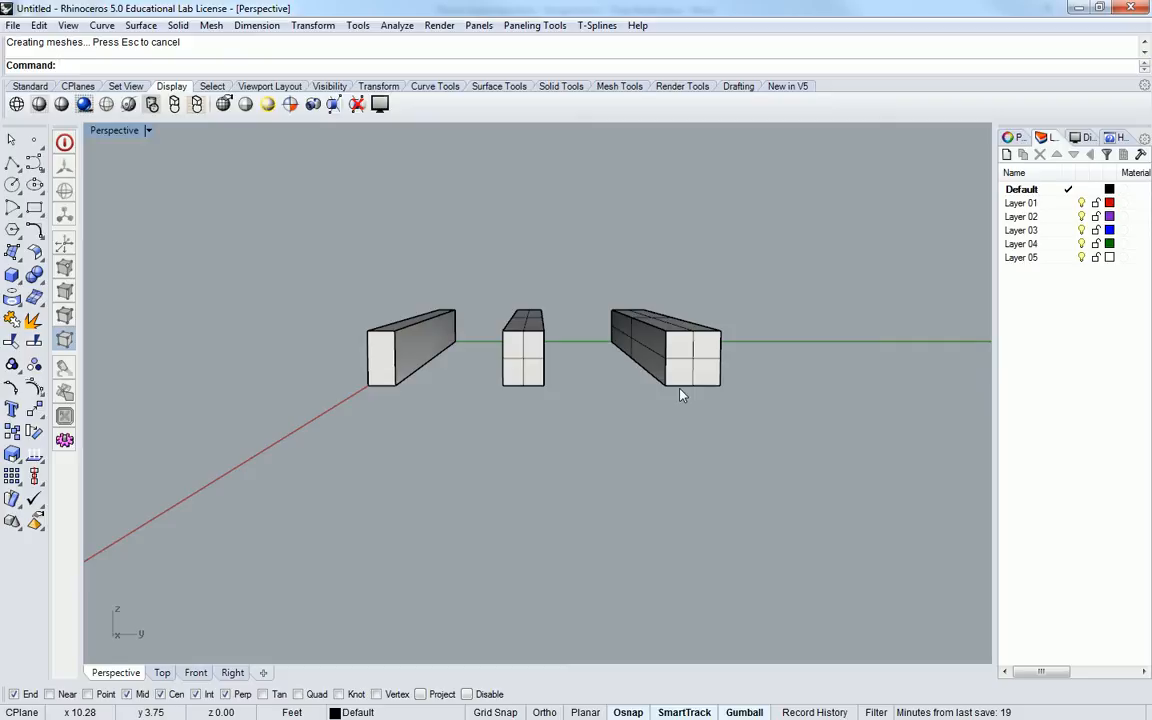
pyautogui.moveTo(748, 393); pyautogui.dragTo(710, 375, button='right')
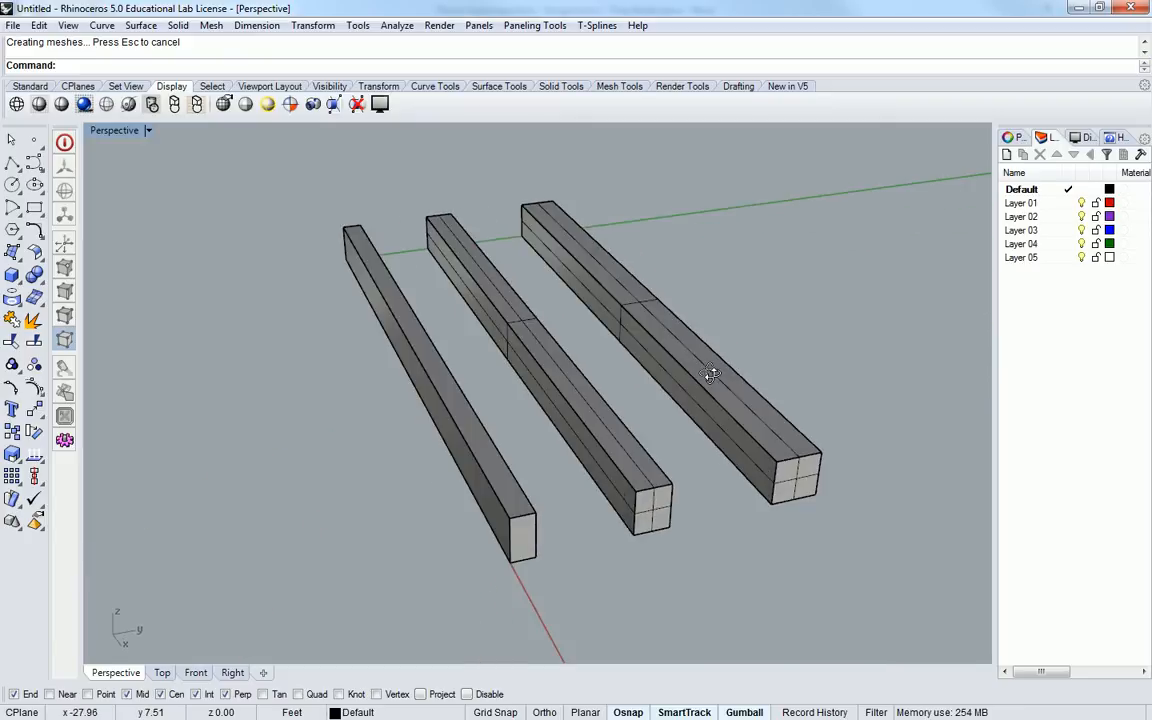
pyautogui.click(583, 405)
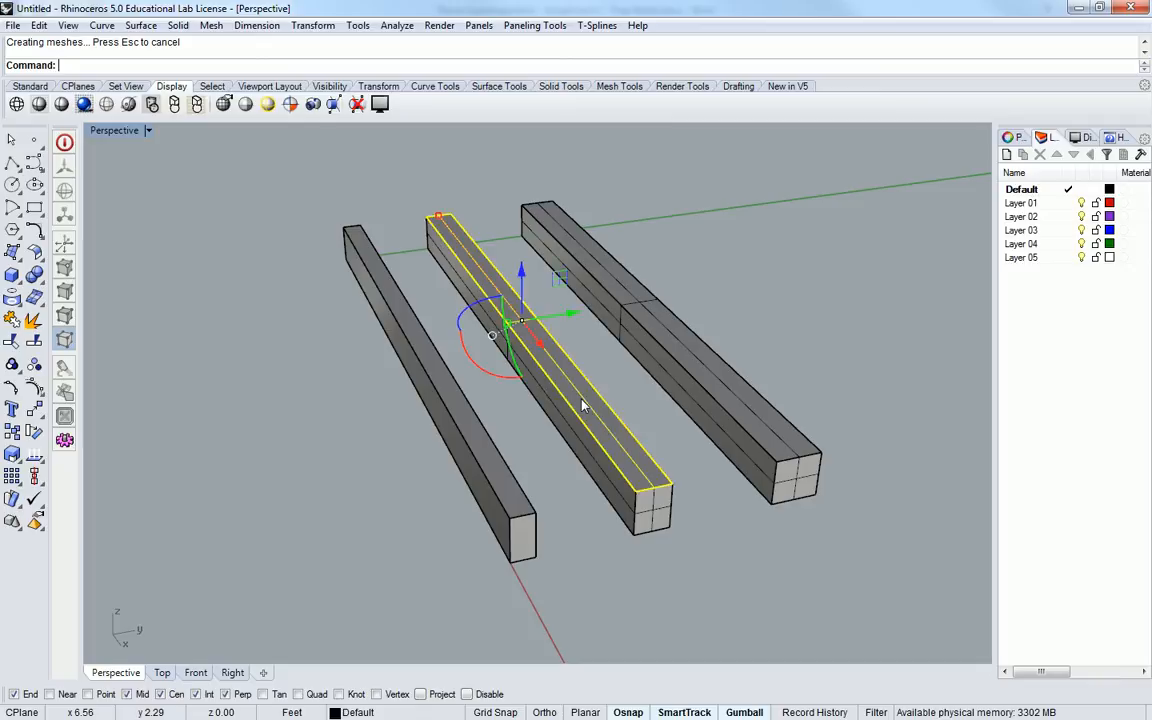
pyautogui.click(520, 273)
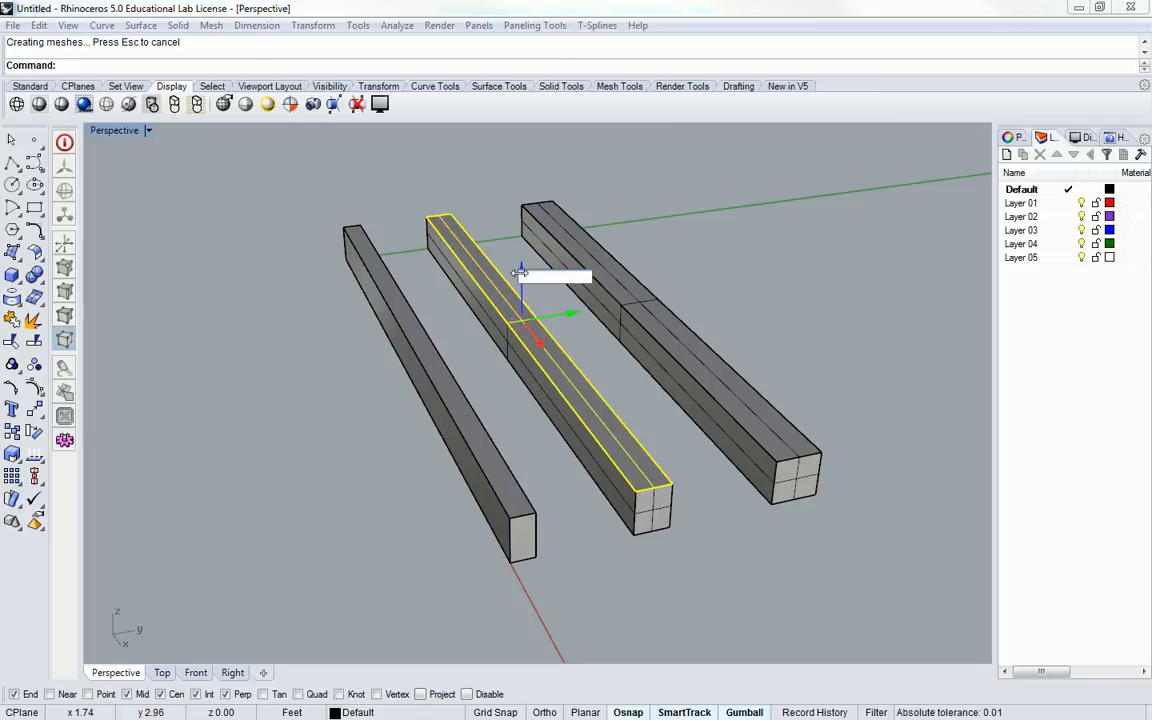
pyautogui.write('.5')
pyautogui.press('Return')
pyautogui.moveTo(588, 370); pyautogui.dragTo(596, 344, button='right')
pyautogui.click(735, 305)
# - Make the third box taller by moving its top face up 8" along the Z axis with the gumball, and deselect it
pyautogui.keyDown('ctrl'); pyautogui.keyDown('shift'); pyautogui.click(675, 335); pyautogui.keyUp('shift'); pyautogui.keyUp('ctrl')
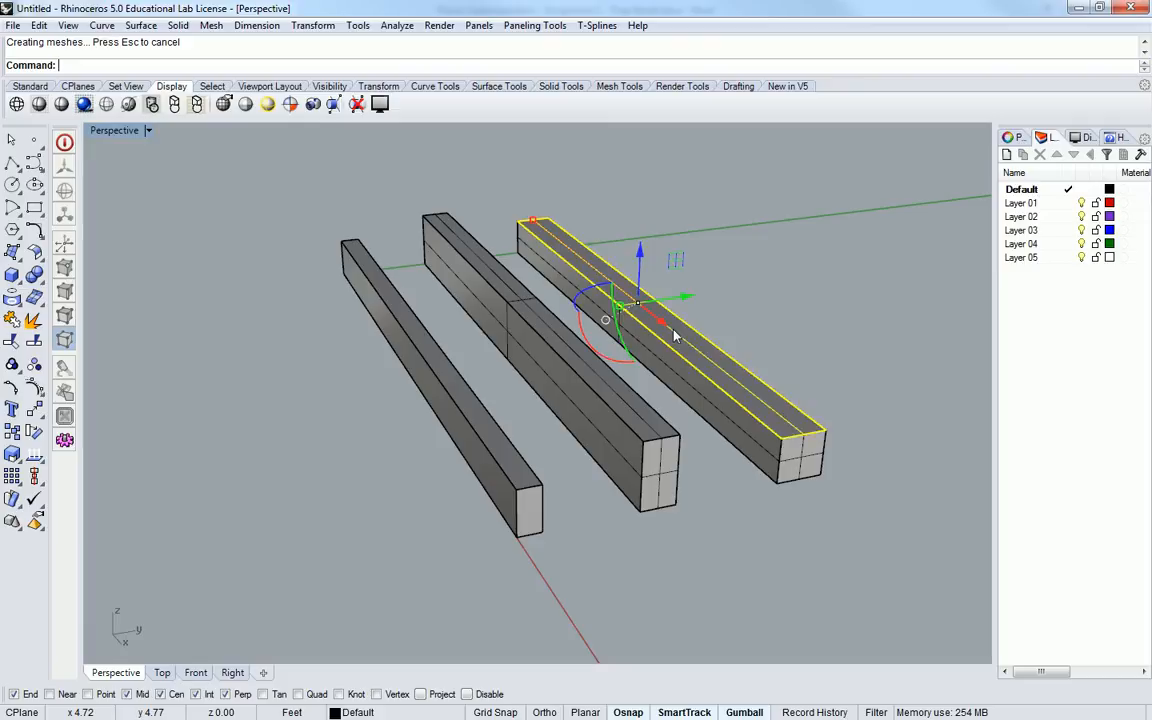
pyautogui.click(640, 253)
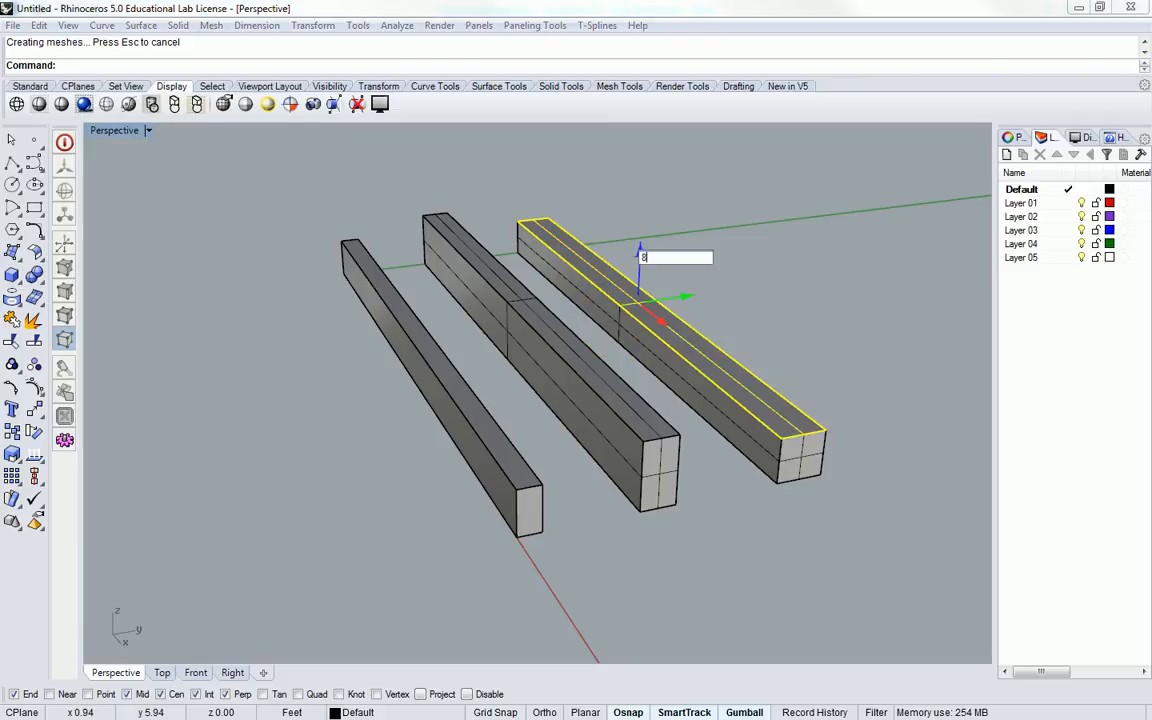
pyautogui.write('1')
pyautogui.press('Return')
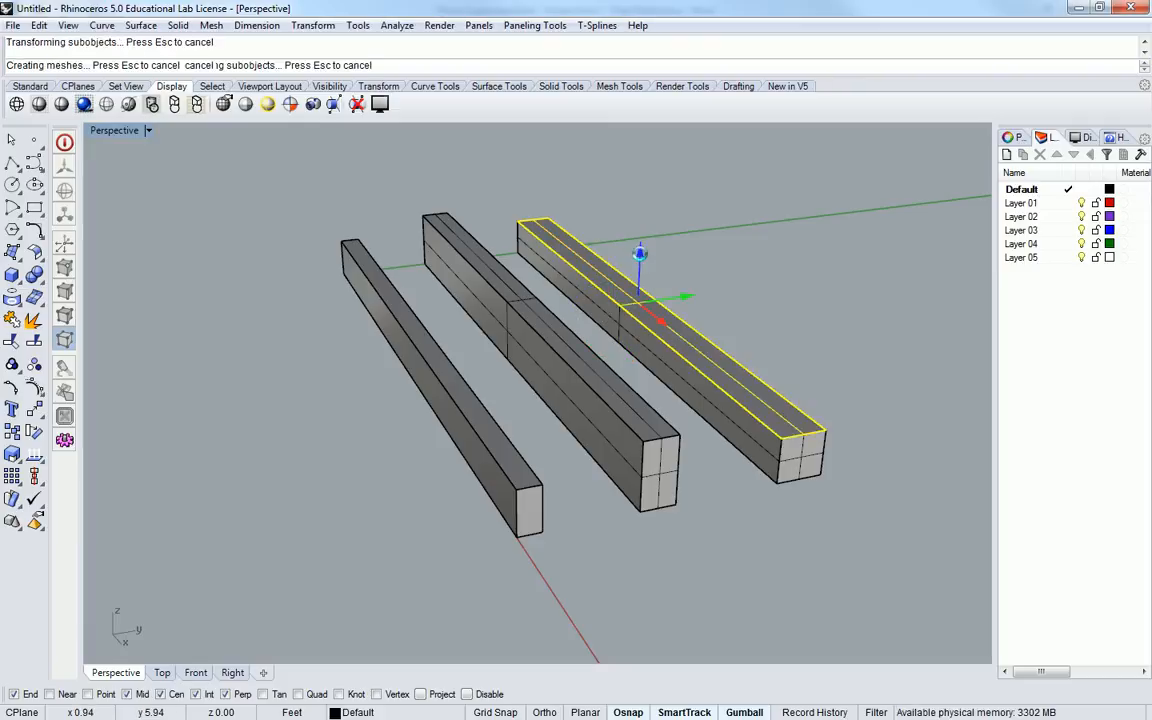
pyautogui.click(828, 298)
pyautogui.moveTo(828, 298); pyautogui.dragTo(779, 314, button='right')
pyautogui.scroll(2, 757, 340)
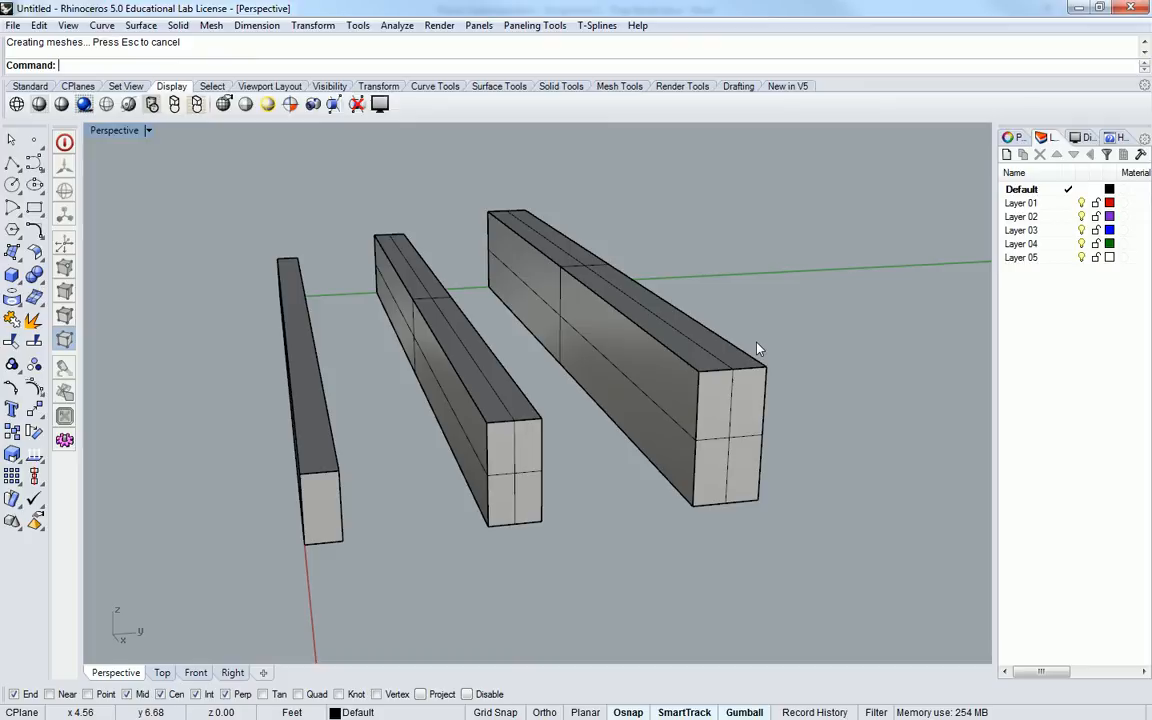
# - Try widening the third box with MoveFace, moving its outer side face 10" along the Y axis, and undo it
pyautogui.moveTo(757, 349); pyautogui.dragTo(645, 381, button='right')
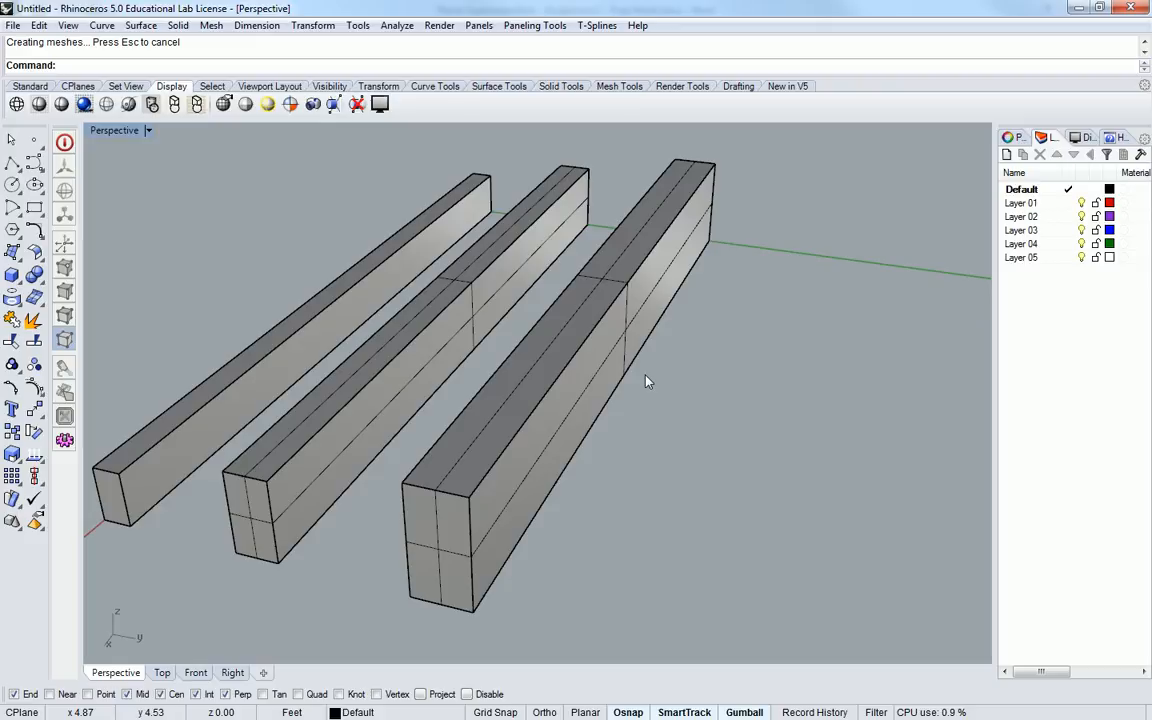
pyautogui.write('MoveFace')
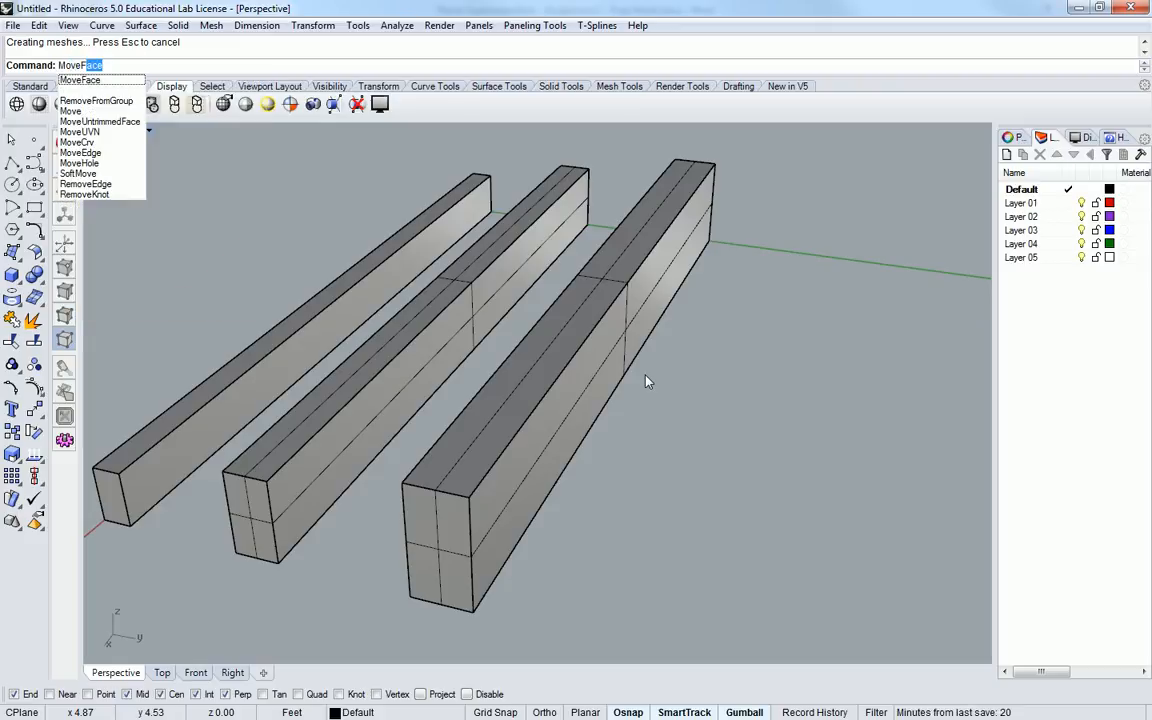
pyautogui.press('Return')
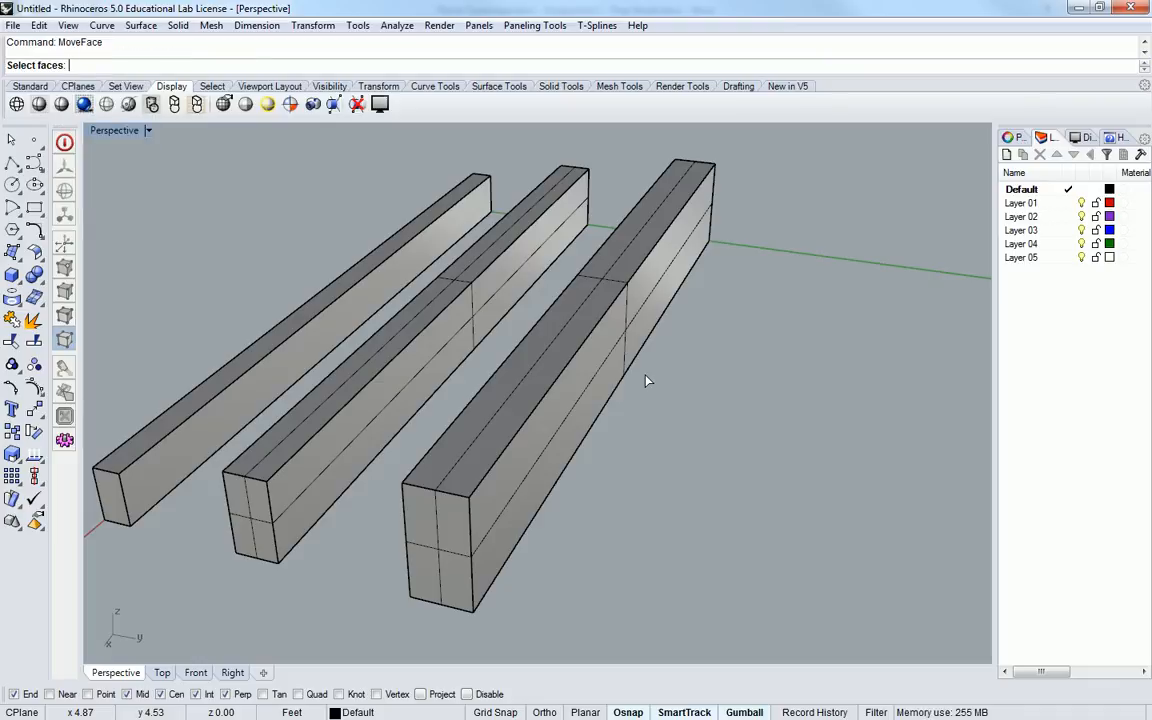
pyautogui.moveTo(648, 381); pyautogui.dragTo(625, 381, button='right')
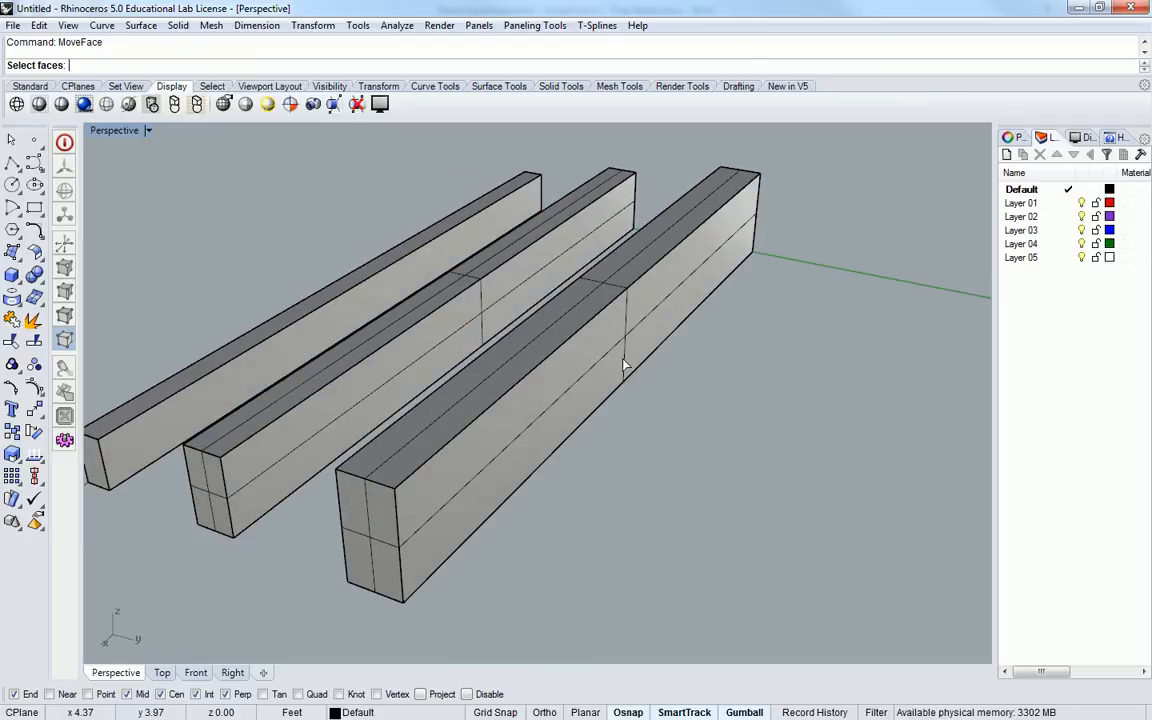
pyautogui.click(625, 352)
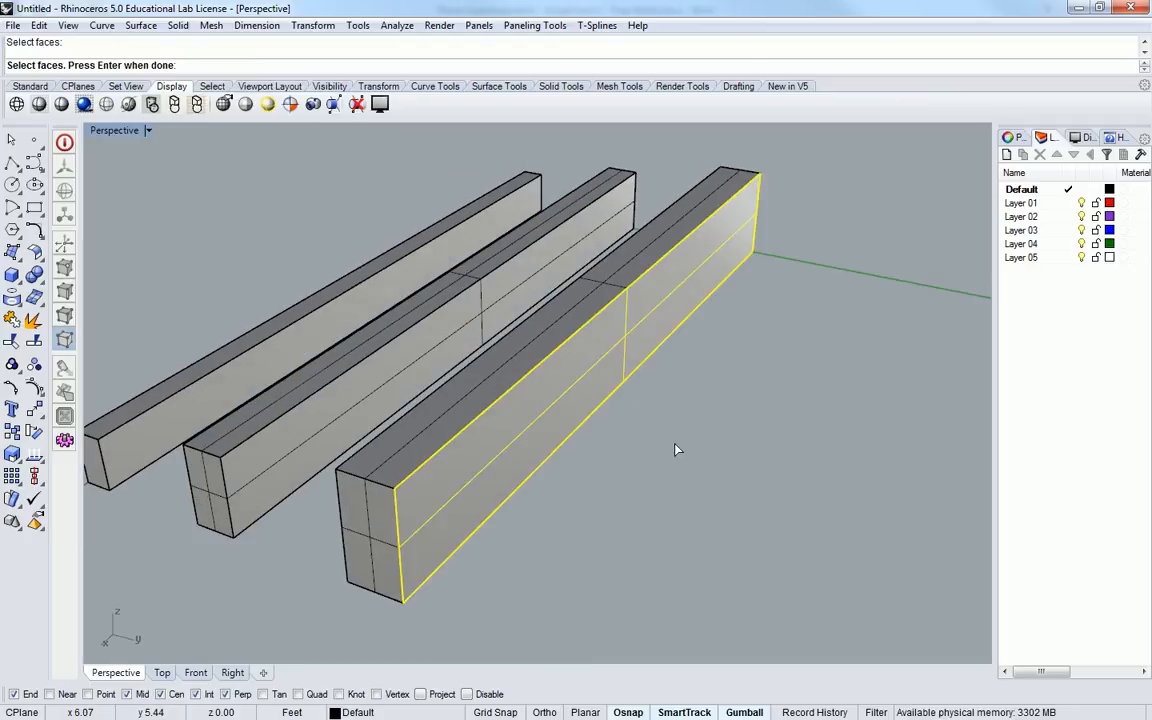
pyautogui.press('Return')
pyautogui.moveTo(674, 443); pyautogui.dragTo(656, 489, button='right')
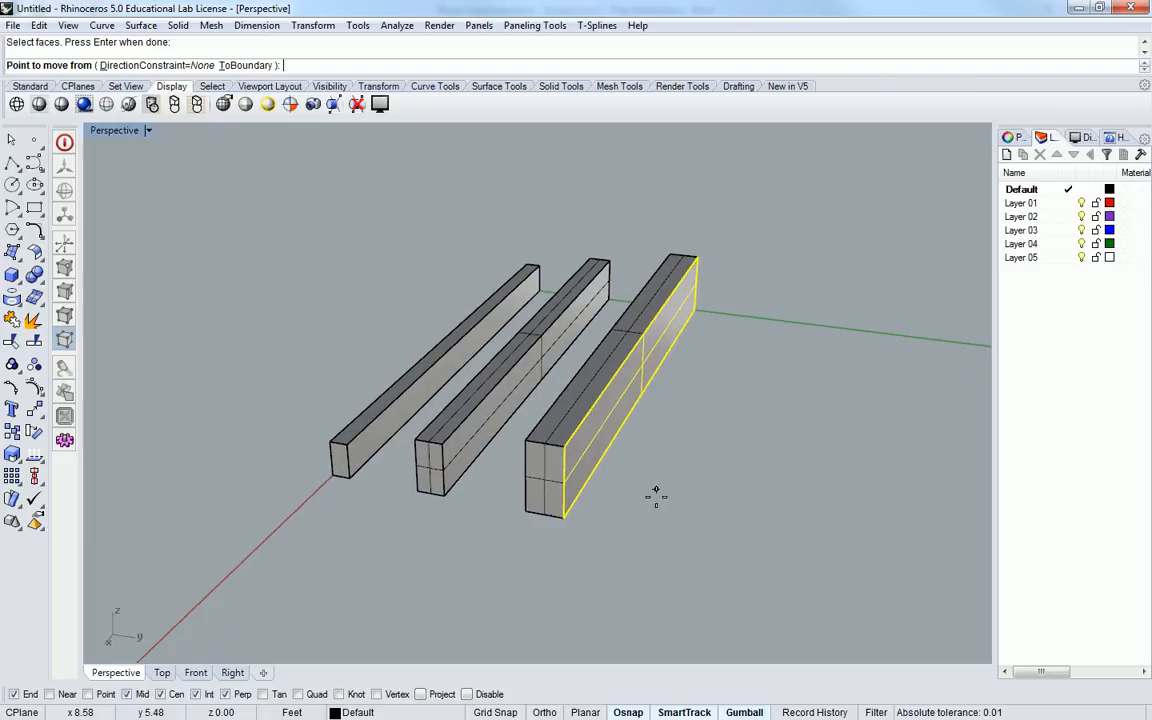
pyautogui.click(594, 553)
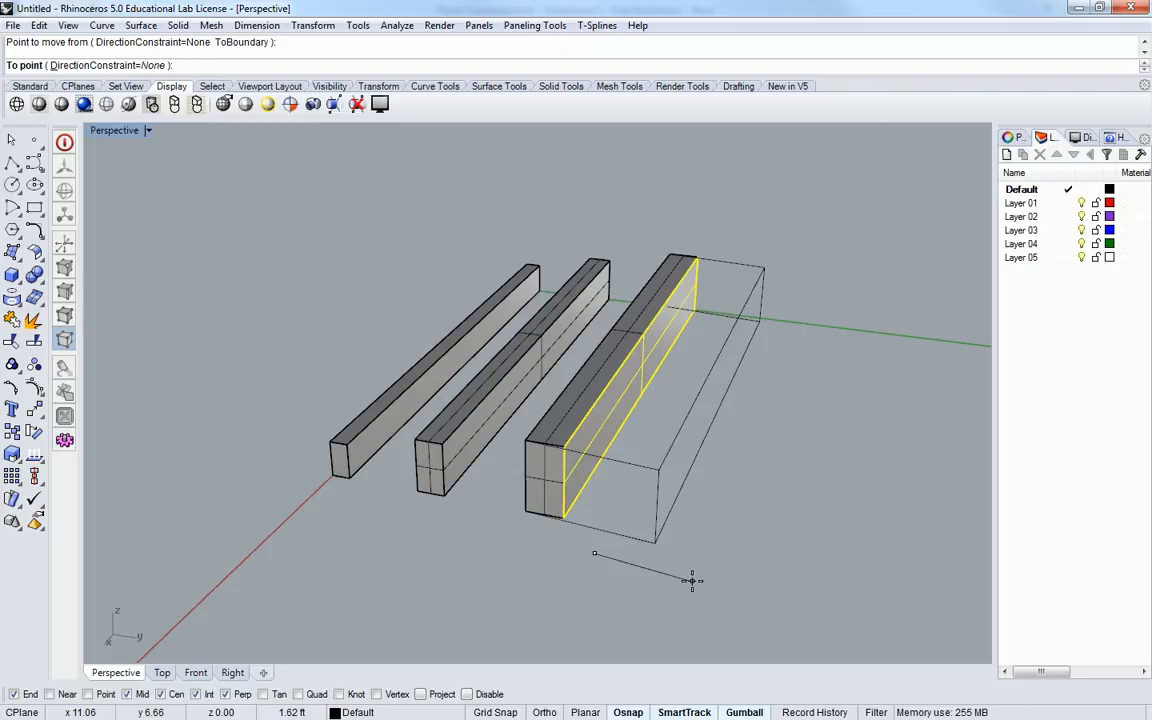
pyautogui.write("10'")
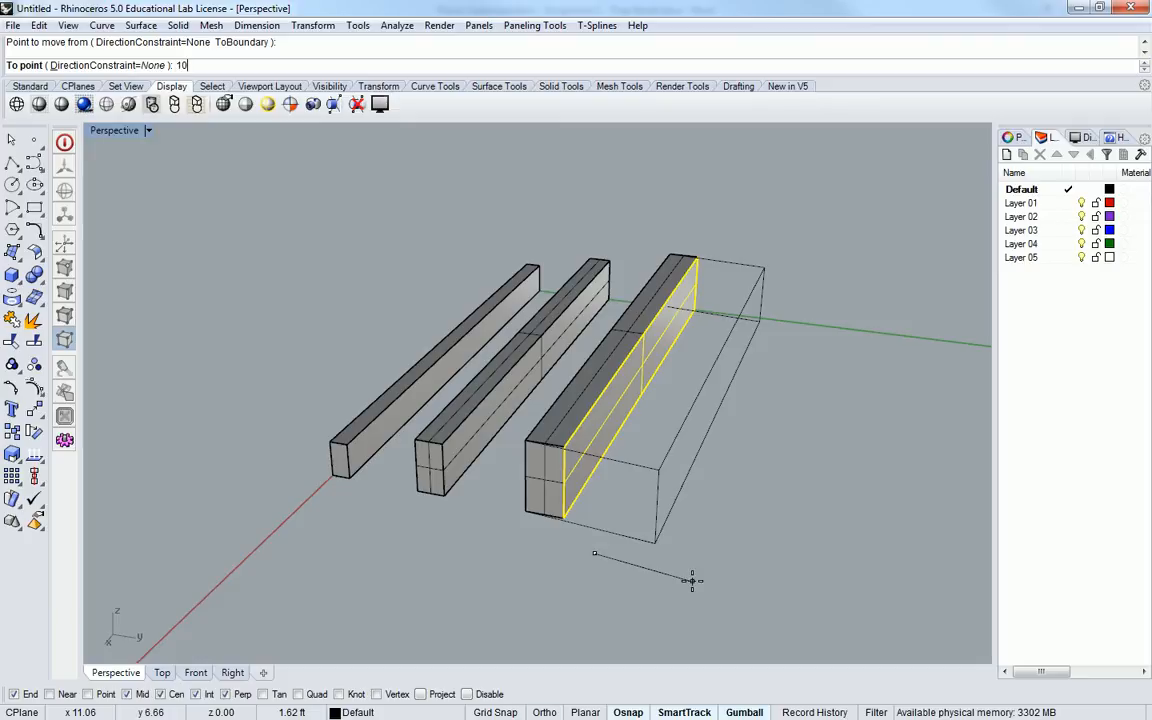
pyautogui.press('Return')
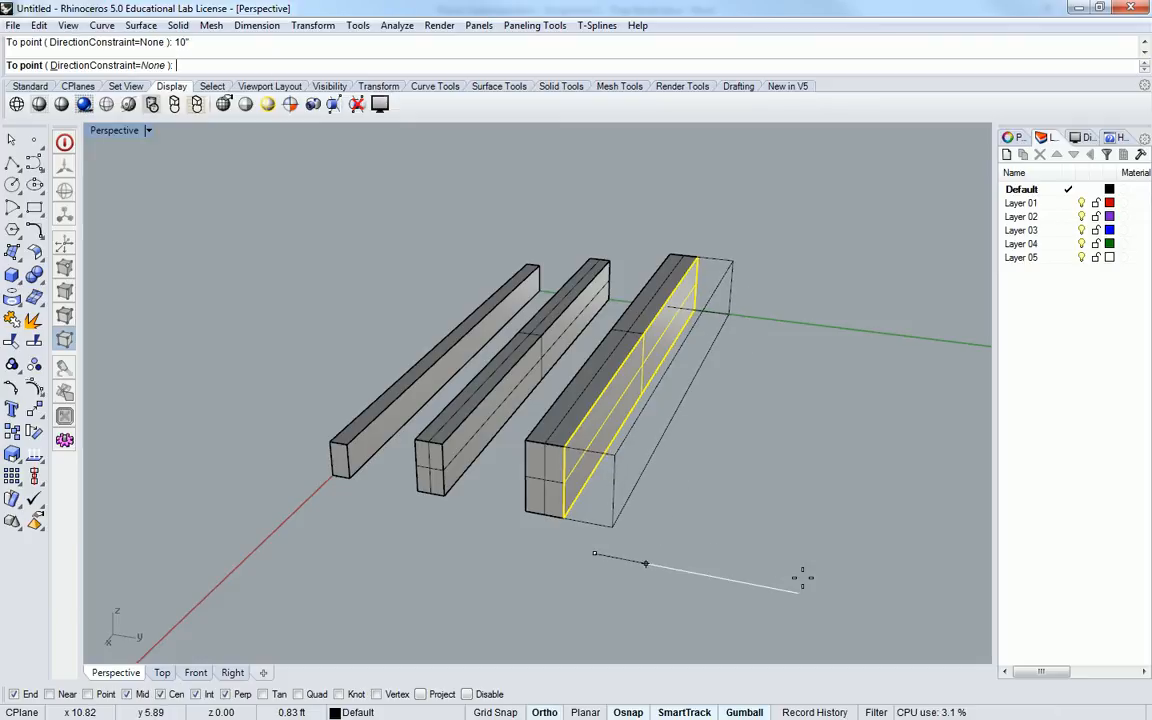
pyautogui.click(728, 549)
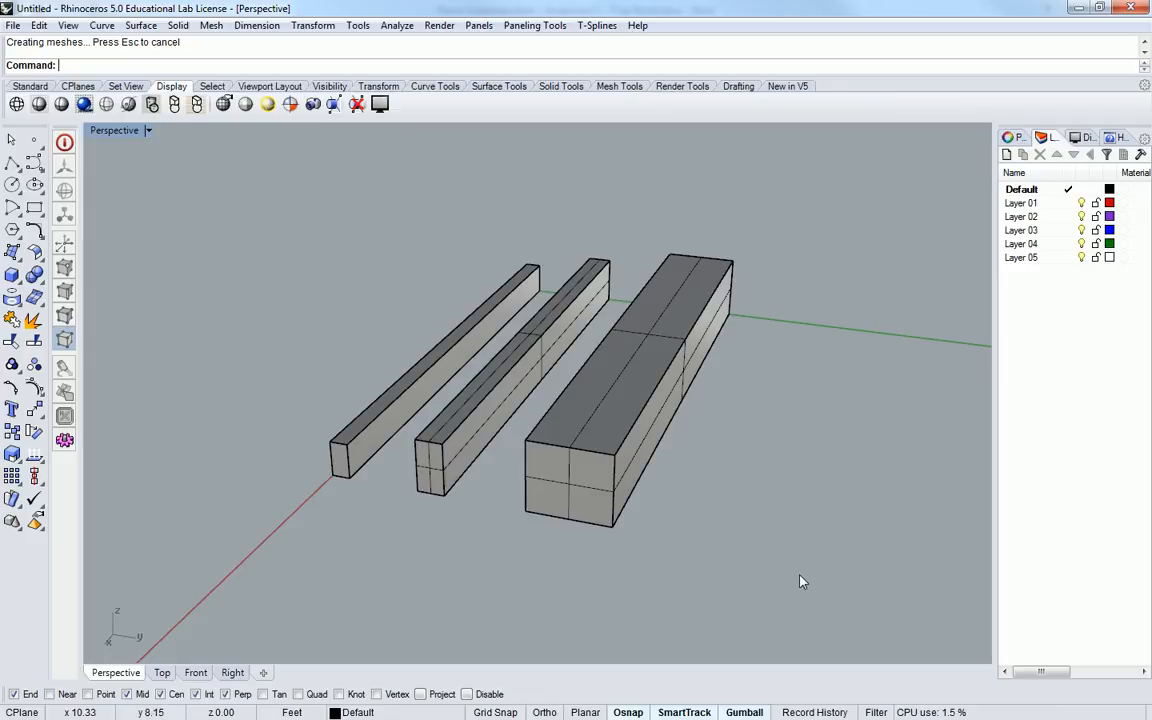
pyautogui.hotkey('ctrl', 'z')
pyautogui.moveTo(743, 501); pyautogui.dragTo(662, 460, button='right')
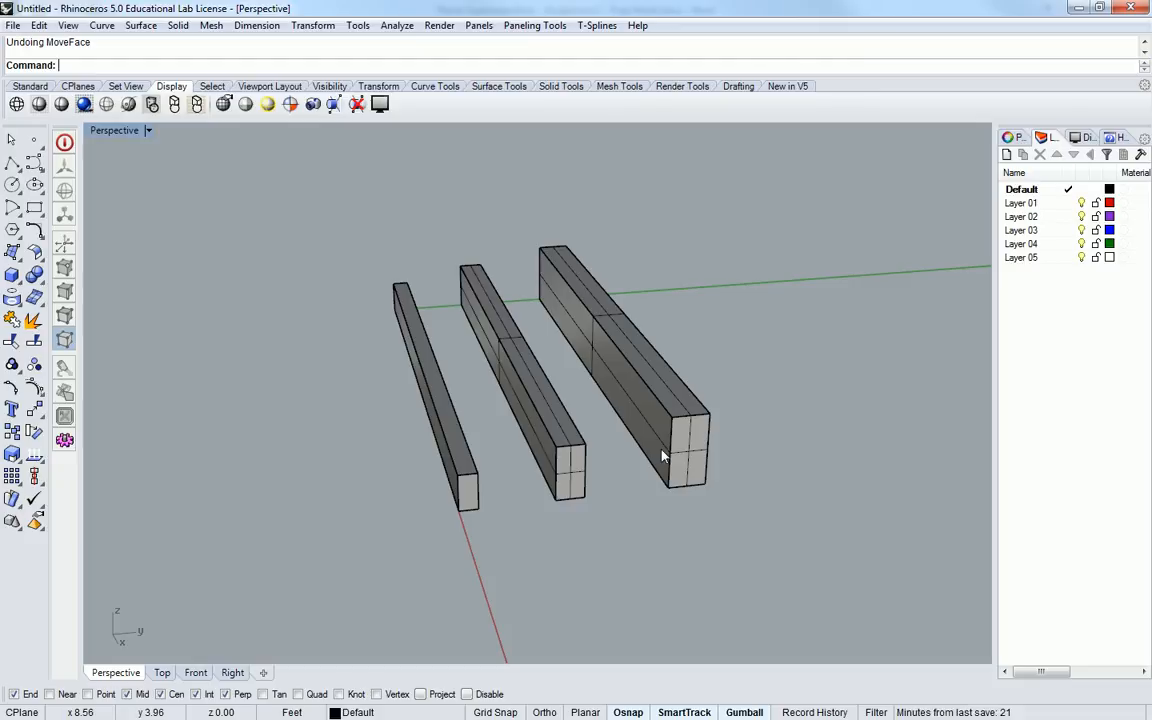
pyautogui.click(605, 389)
pyautogui.moveTo(605, 391); pyautogui.dragTo(712, 357, button='right')
pyautogui.click(713, 357)
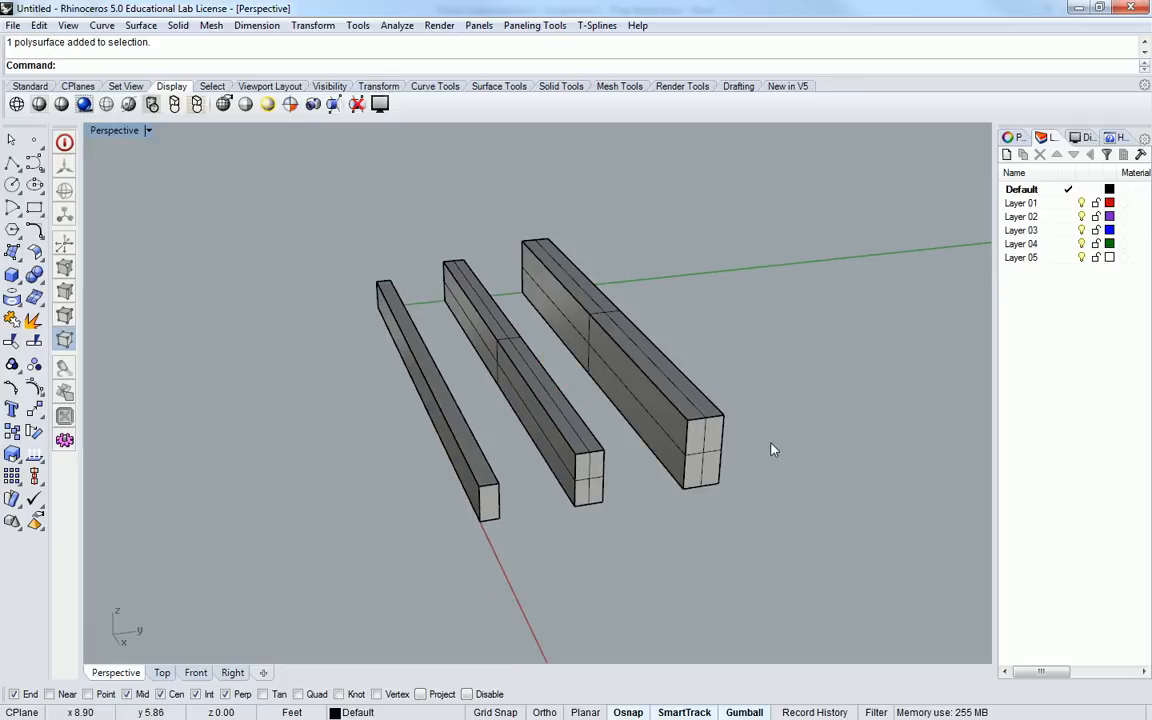